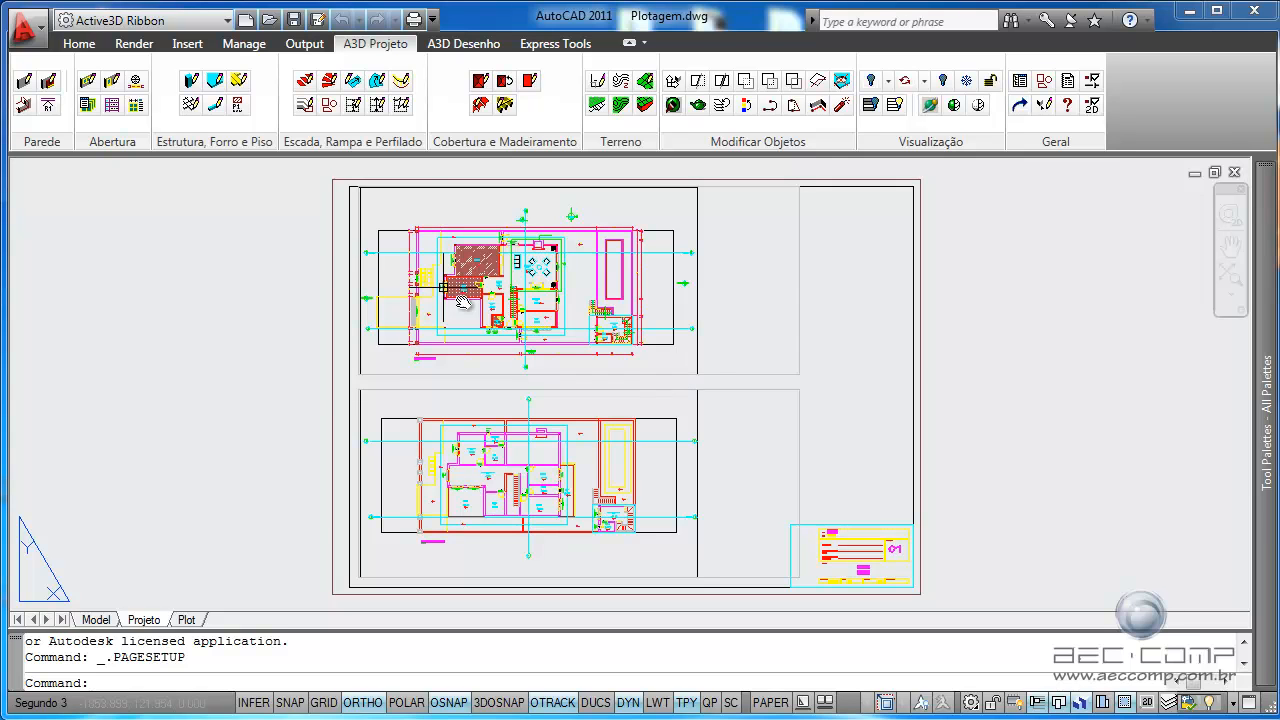
left_click(36, 32)
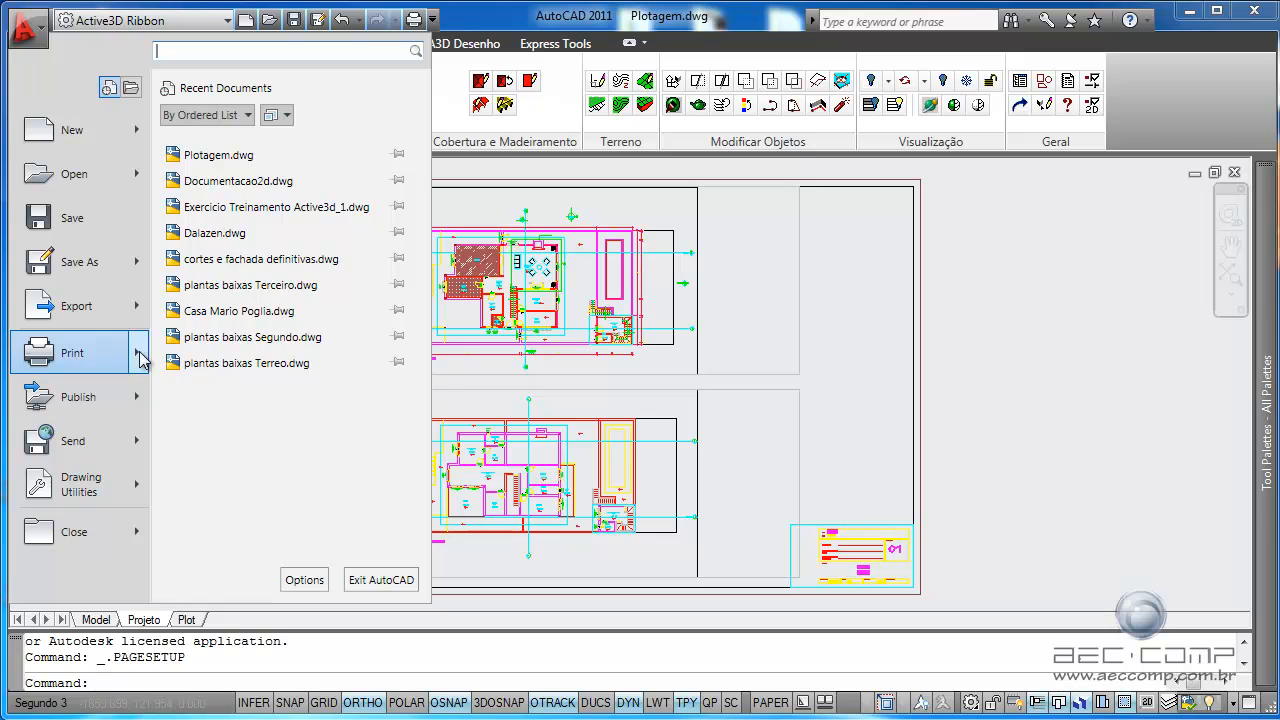
mouse_move(134, 357)
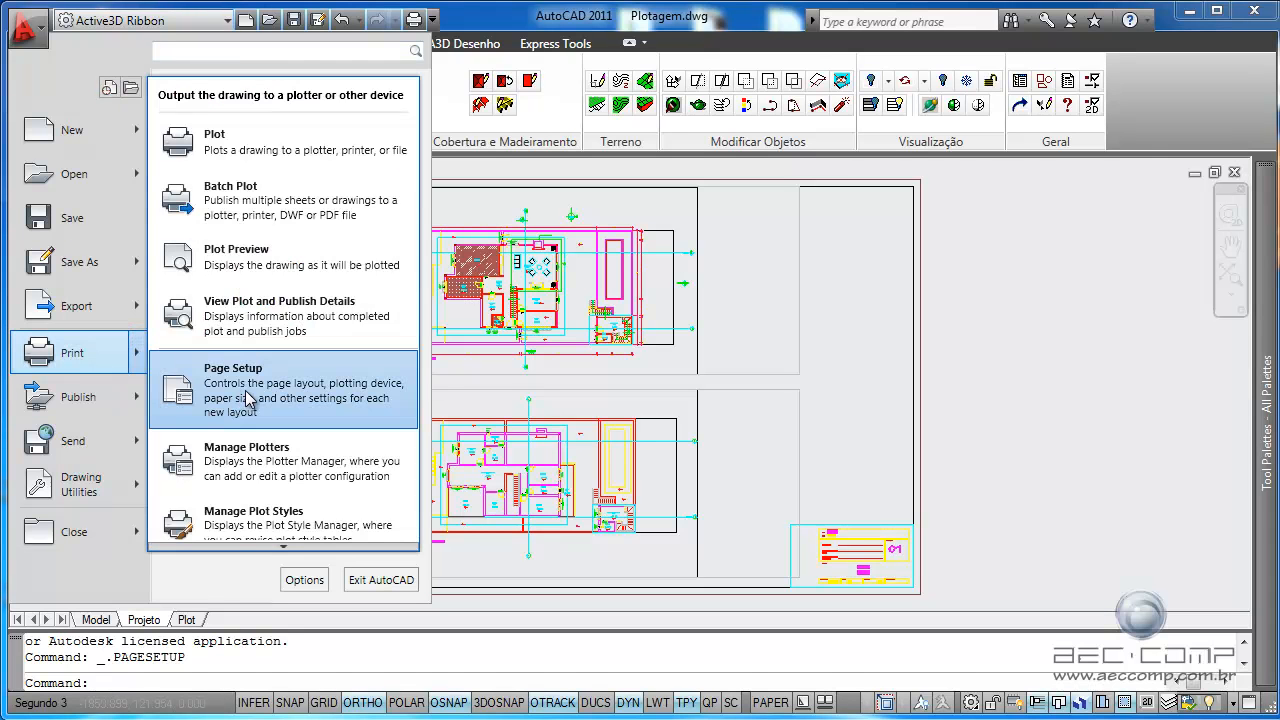
key("Escape")
key("Escape")
key("Escape")
key("Escape")
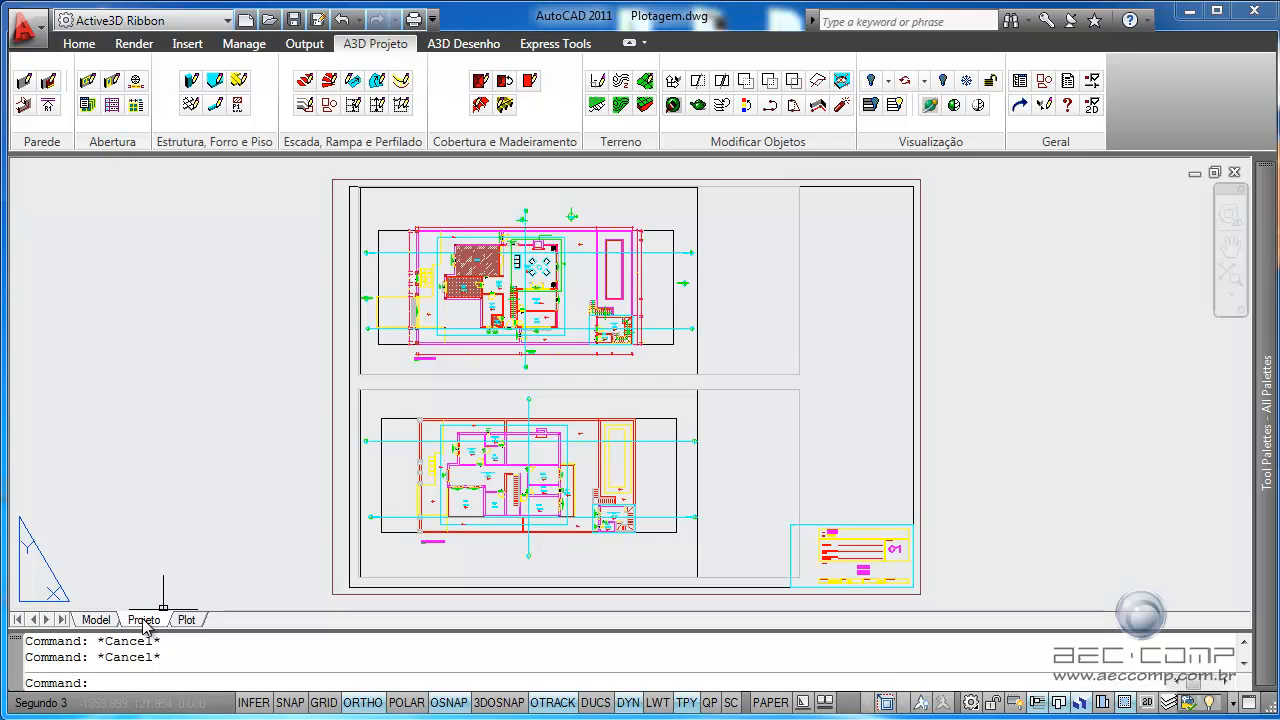
Step: Open the Projeto layout's page setup for modification from the Page Setup Manager
right_click(150, 622)
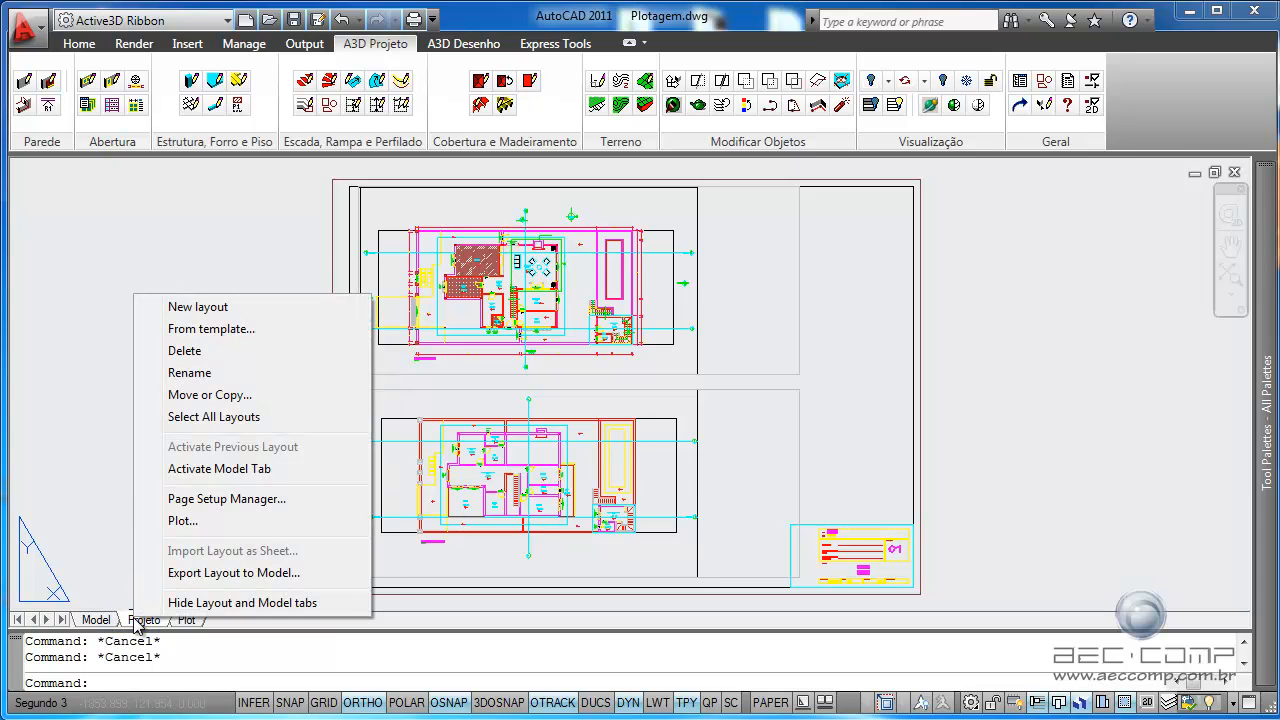
left_click(196, 500)
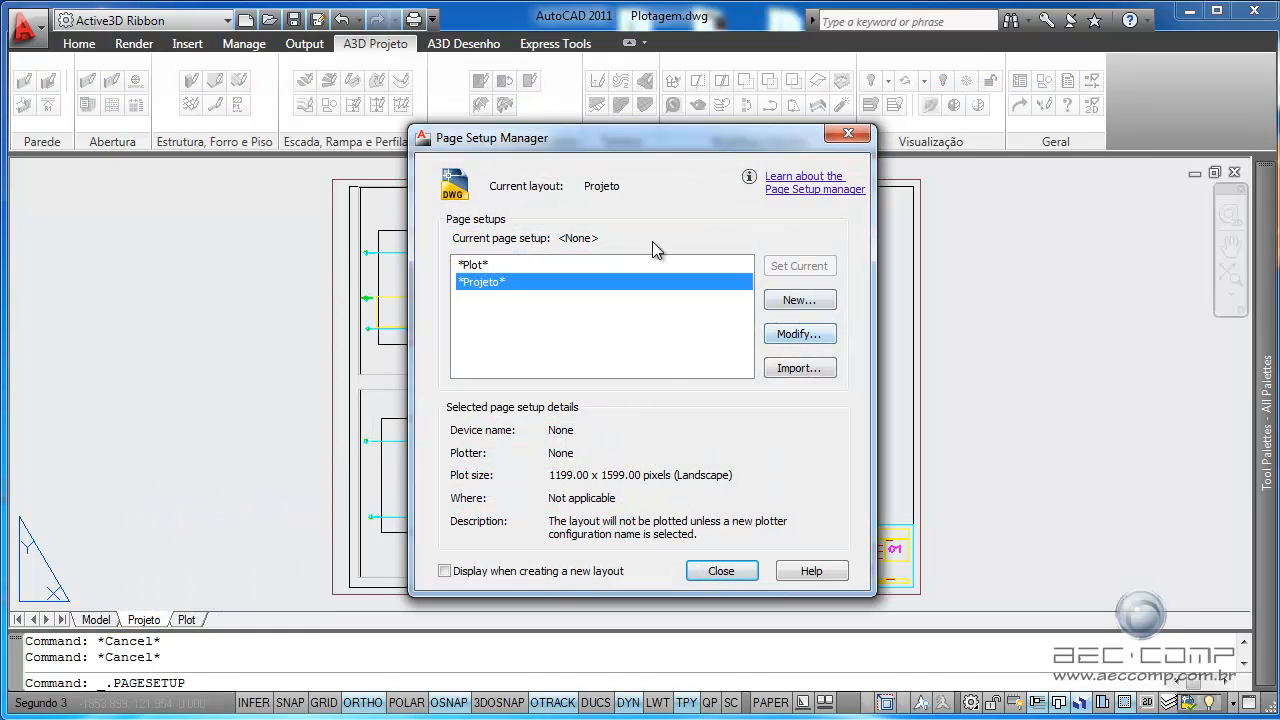
left_click(506, 264)
left_click(505, 281)
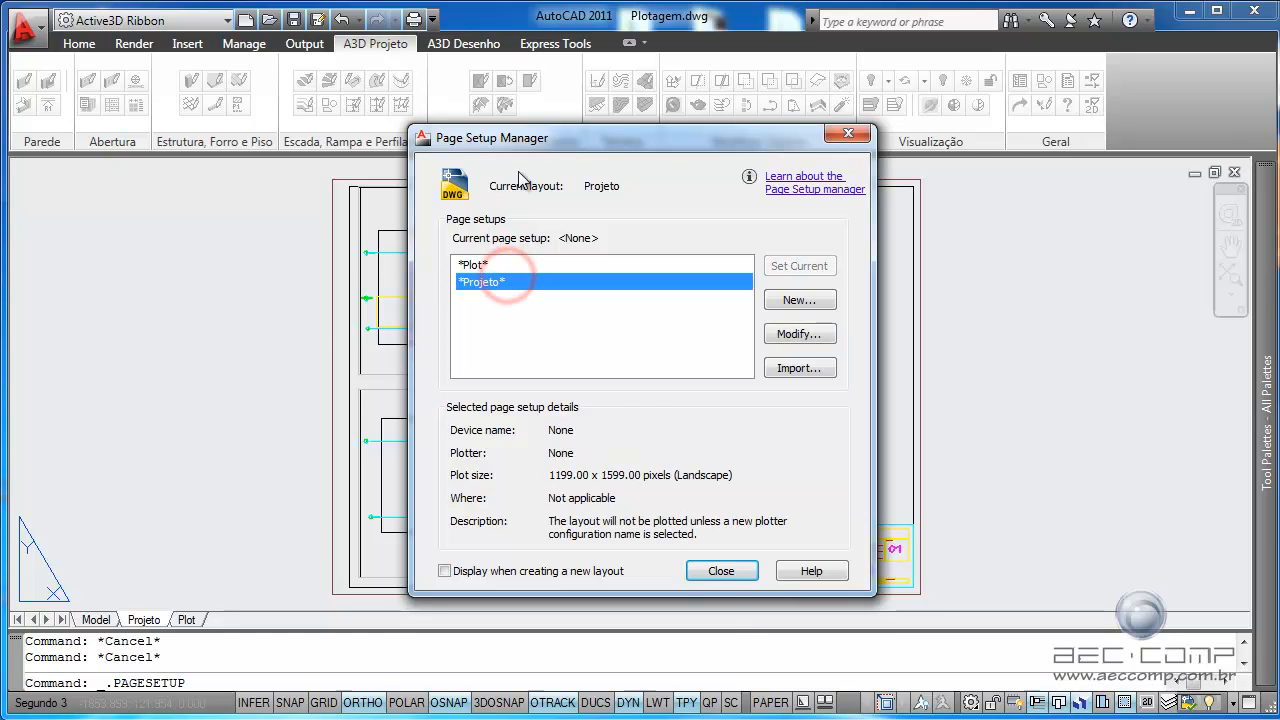
left_click(486, 264)
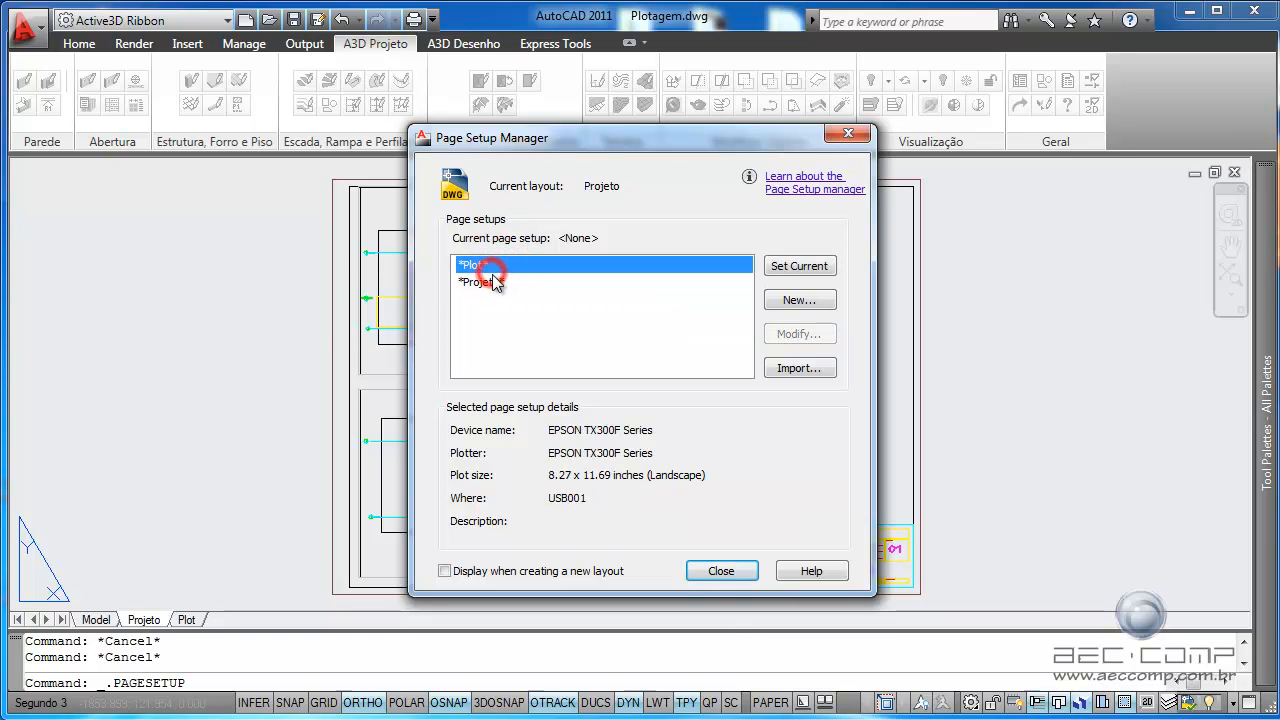
left_click(486, 282)
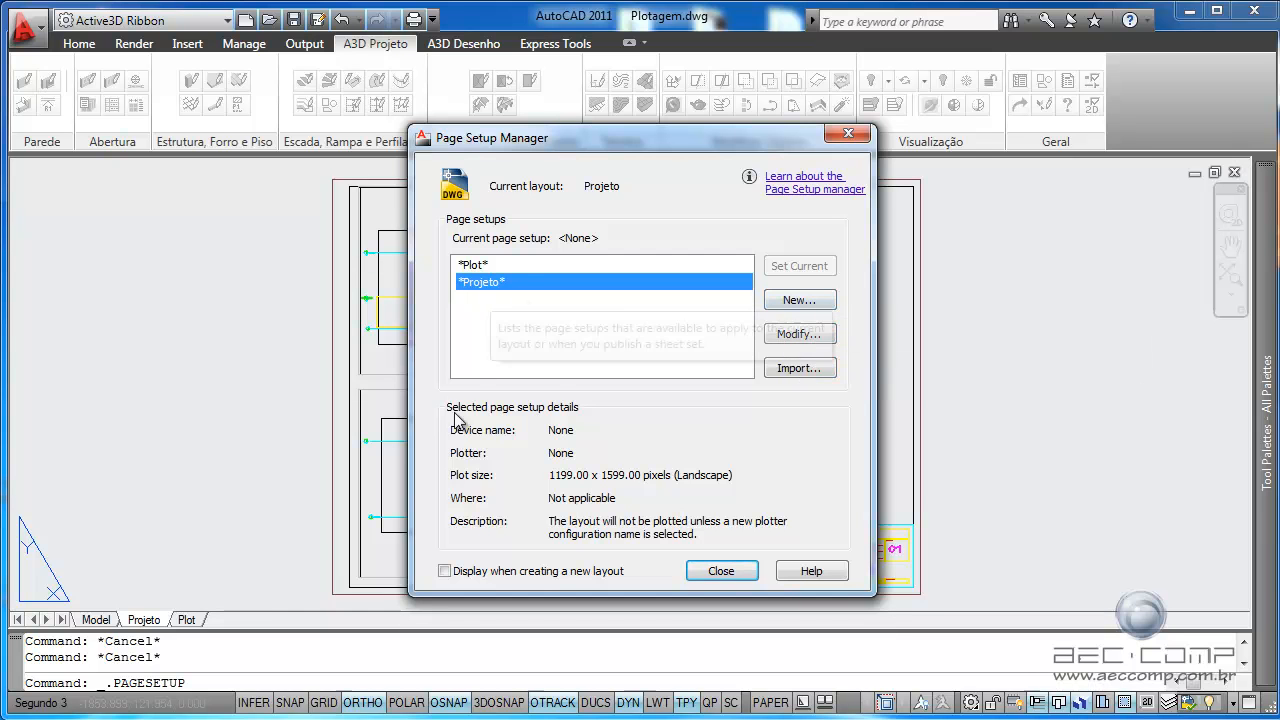
left_click(790, 334)
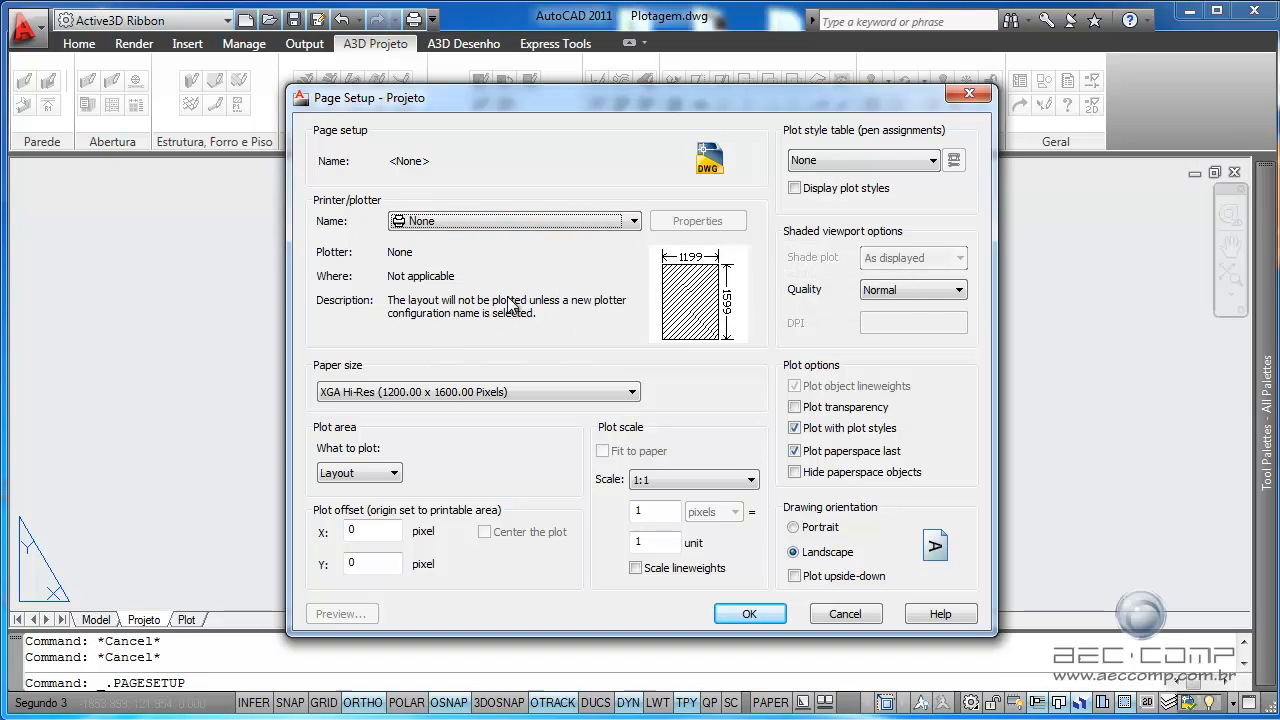
Step: Assign the DWG To PDF.pc3 plotter to the Projeto page setup, then save it and close the manager
left_click(508, 223)
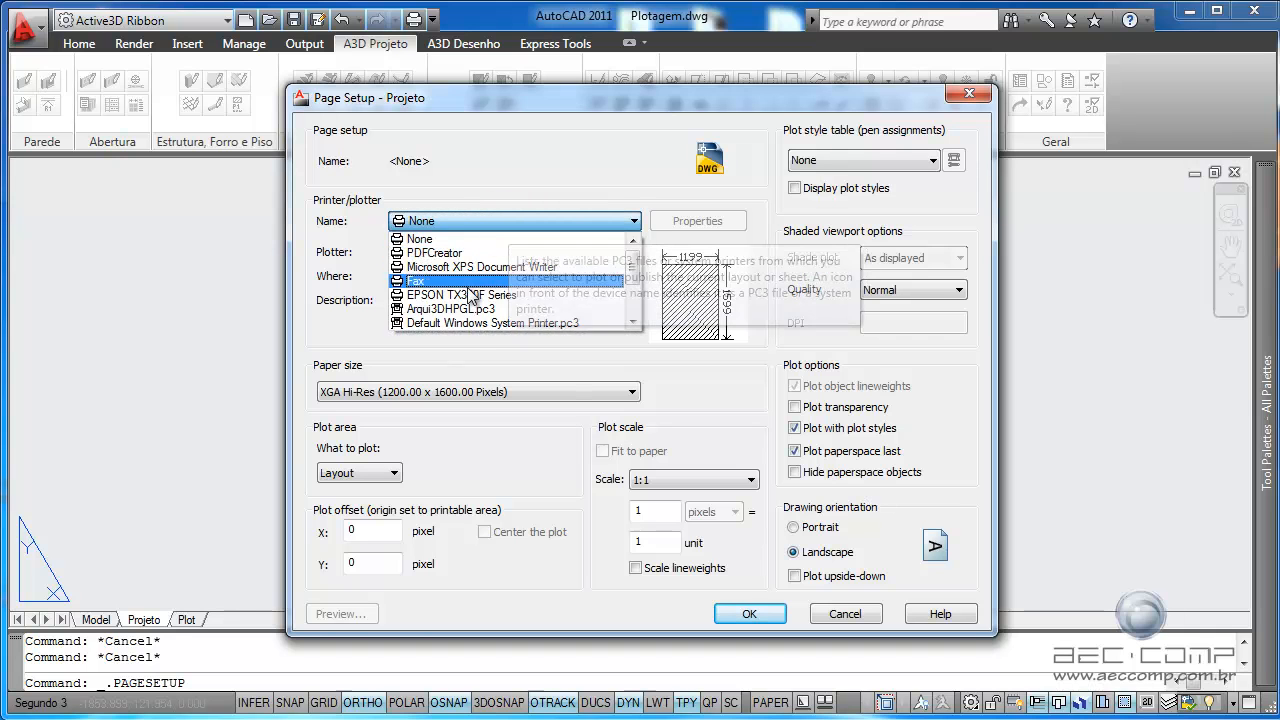
scroll(495, 268, "down", 2)
scroll(500, 265, "up", 2)
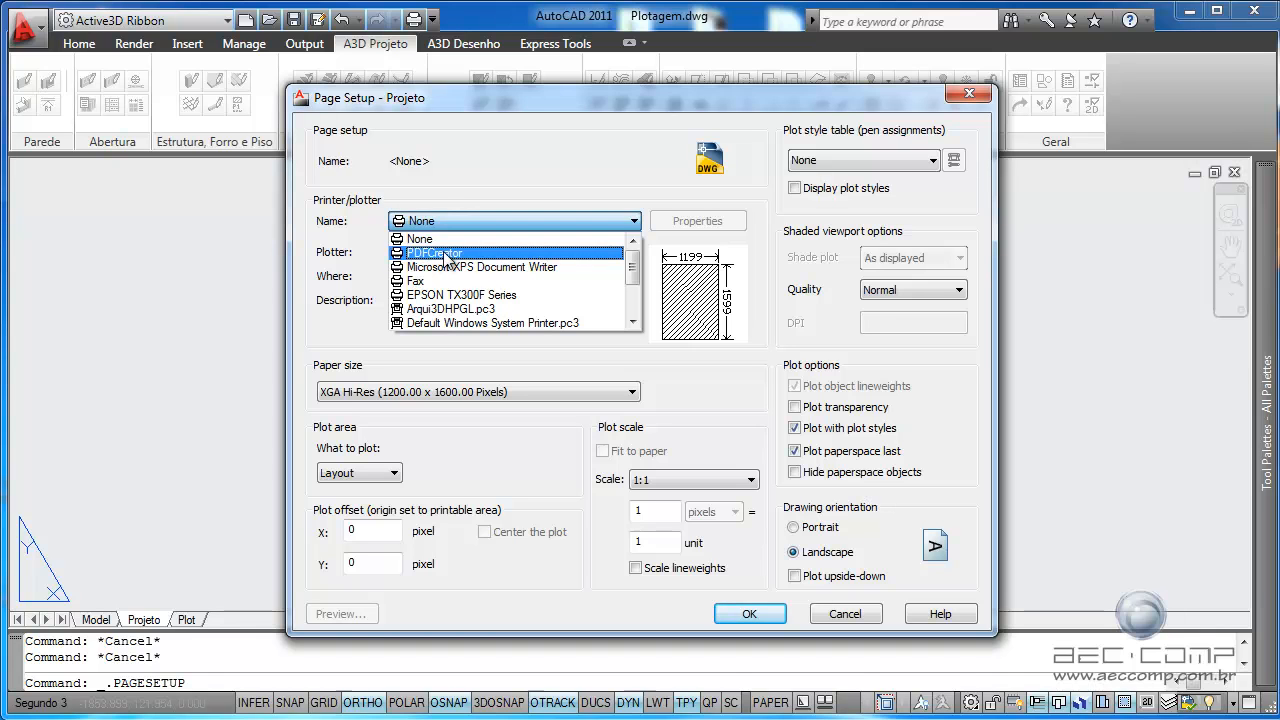
scroll(510, 274, "down", 2)
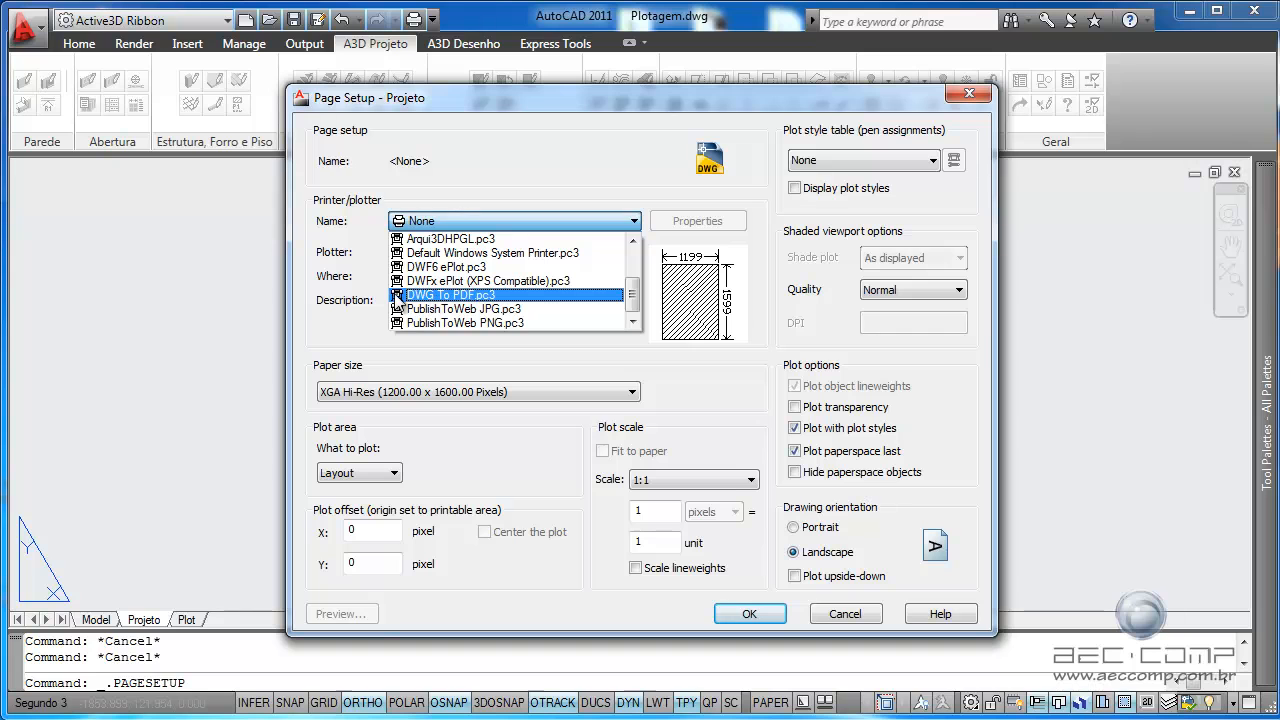
left_click(457, 295)
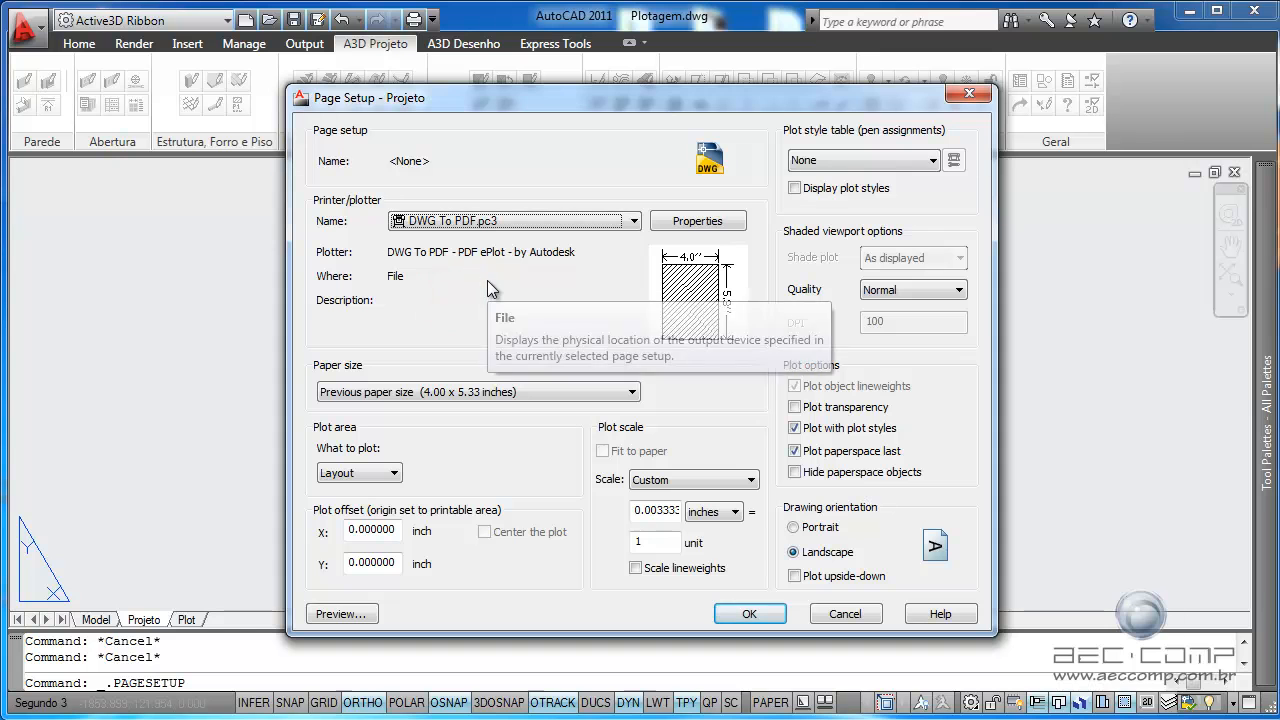
left_click(484, 390)
left_click_drag(629, 70, 628, 188)
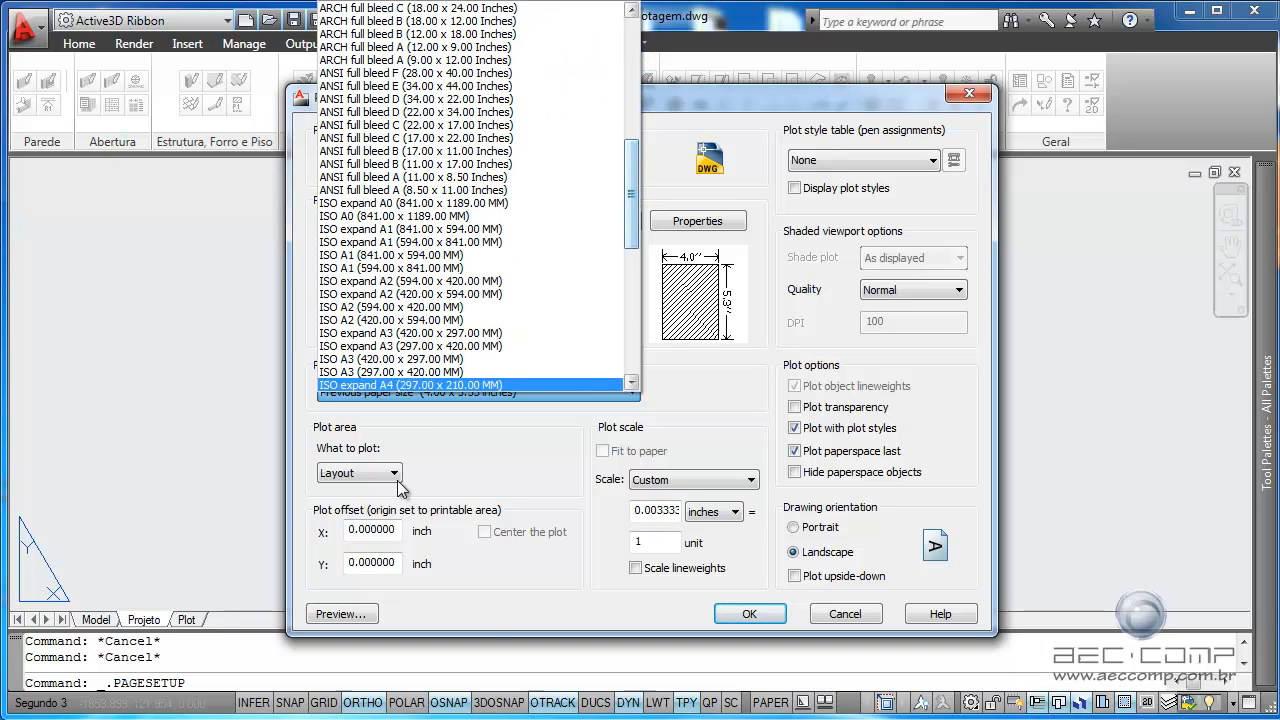
left_click(714, 535)
left_click(749, 613)
left_click(729, 568)
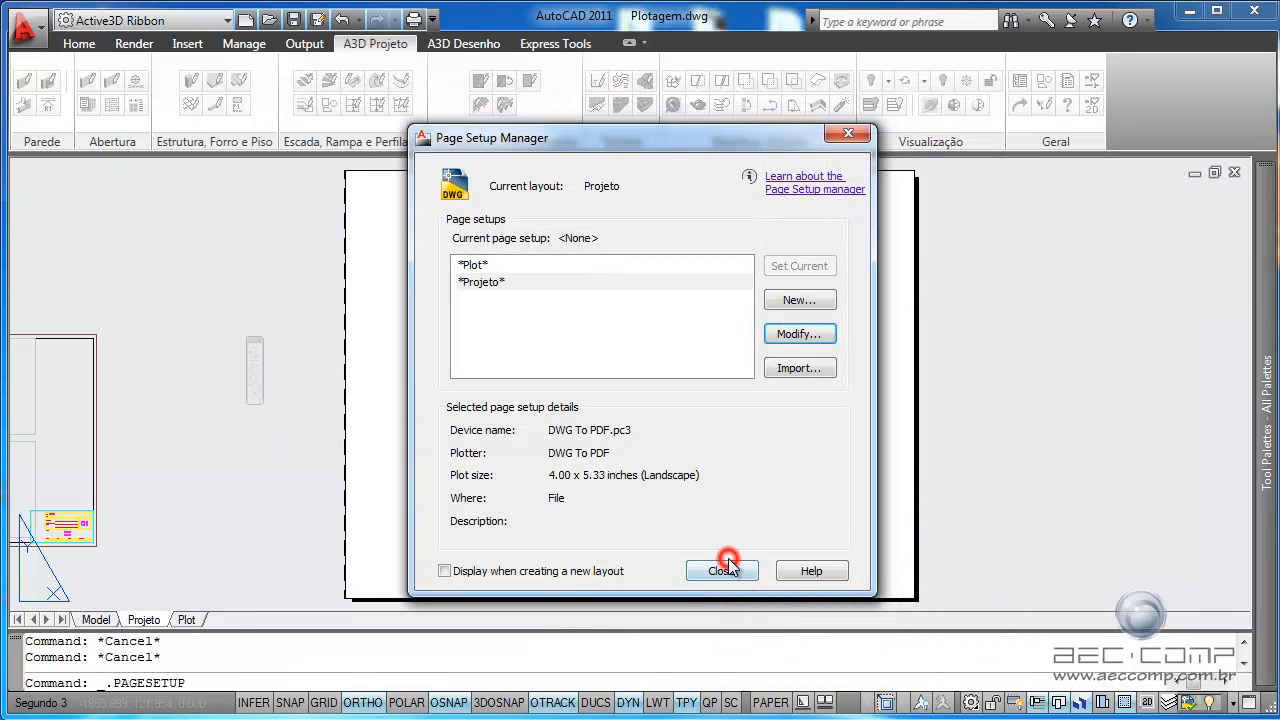
Step: Measure the sheet's outer frame diagonally from its upper-right corner to its lower-left corner to check its width and height
middle_click_drag(395, 497, 900, 490)
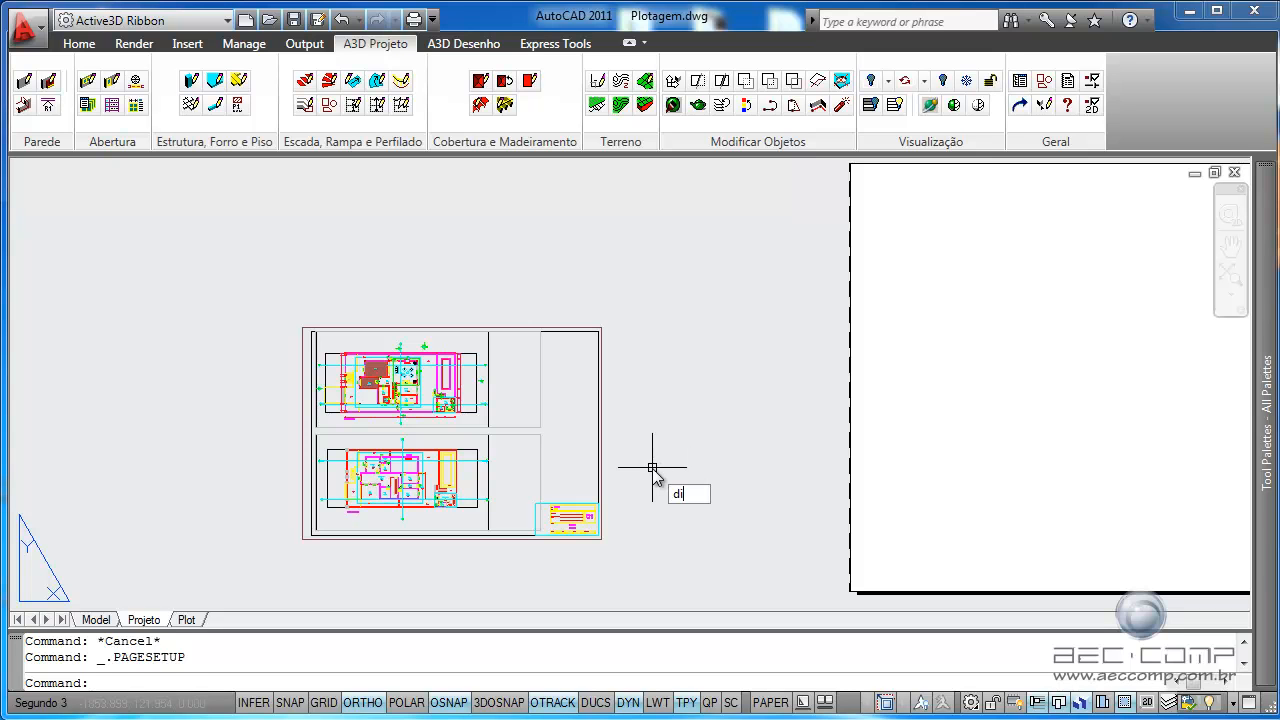
type("di")
key("Return")
scroll(603, 323, "up", 5)
left_click(582, 311)
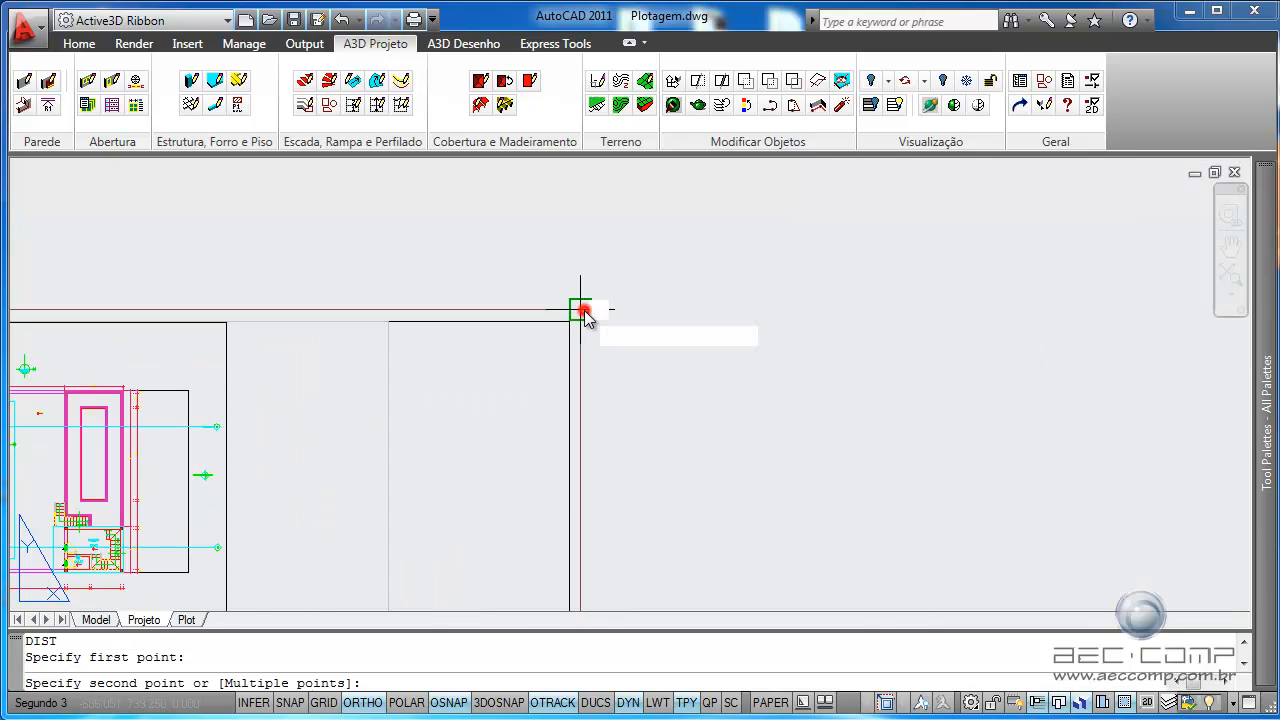
scroll(528, 391, "down", 6)
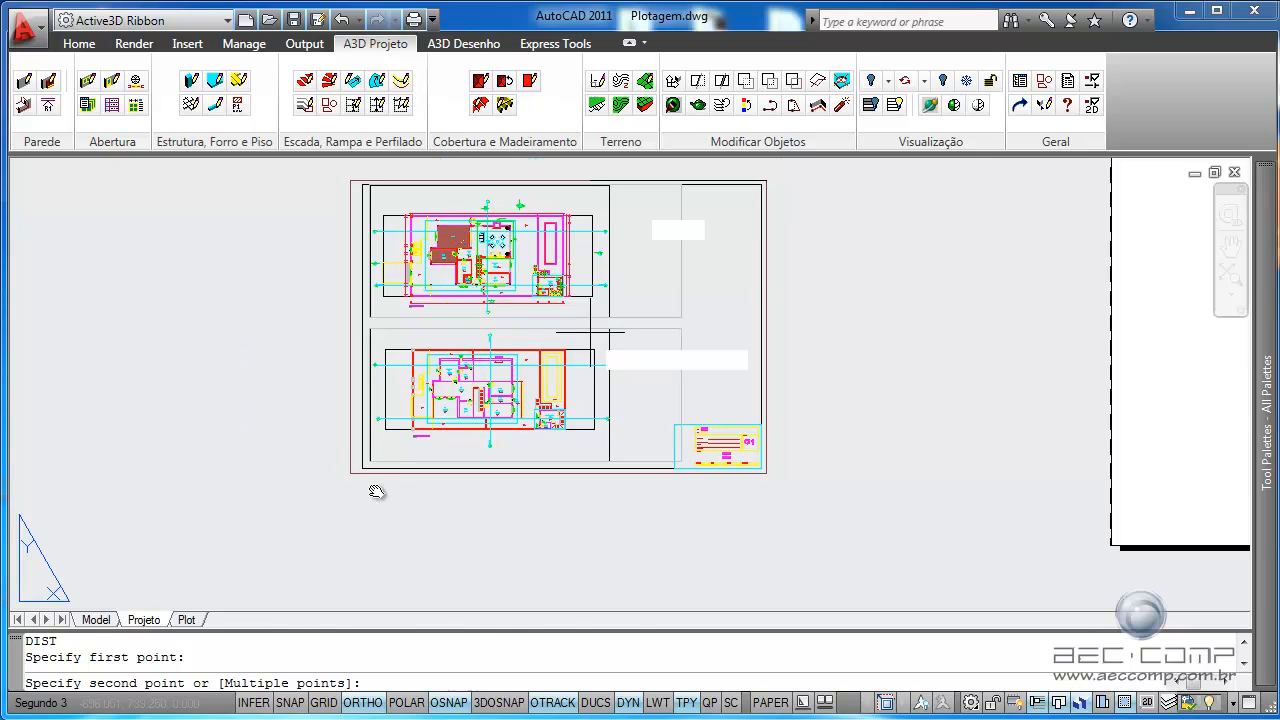
scroll(343, 491, "up", 4)
left_click(346, 427)
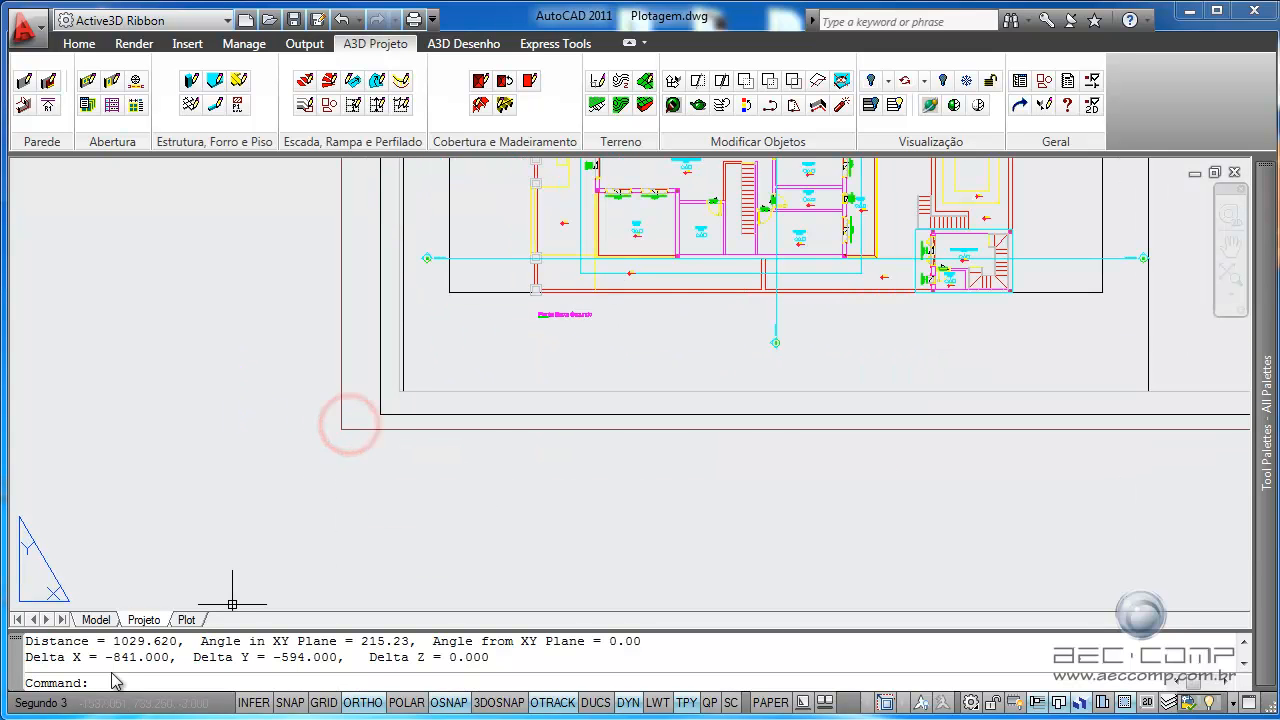
left_click_drag(106, 657, 338, 659)
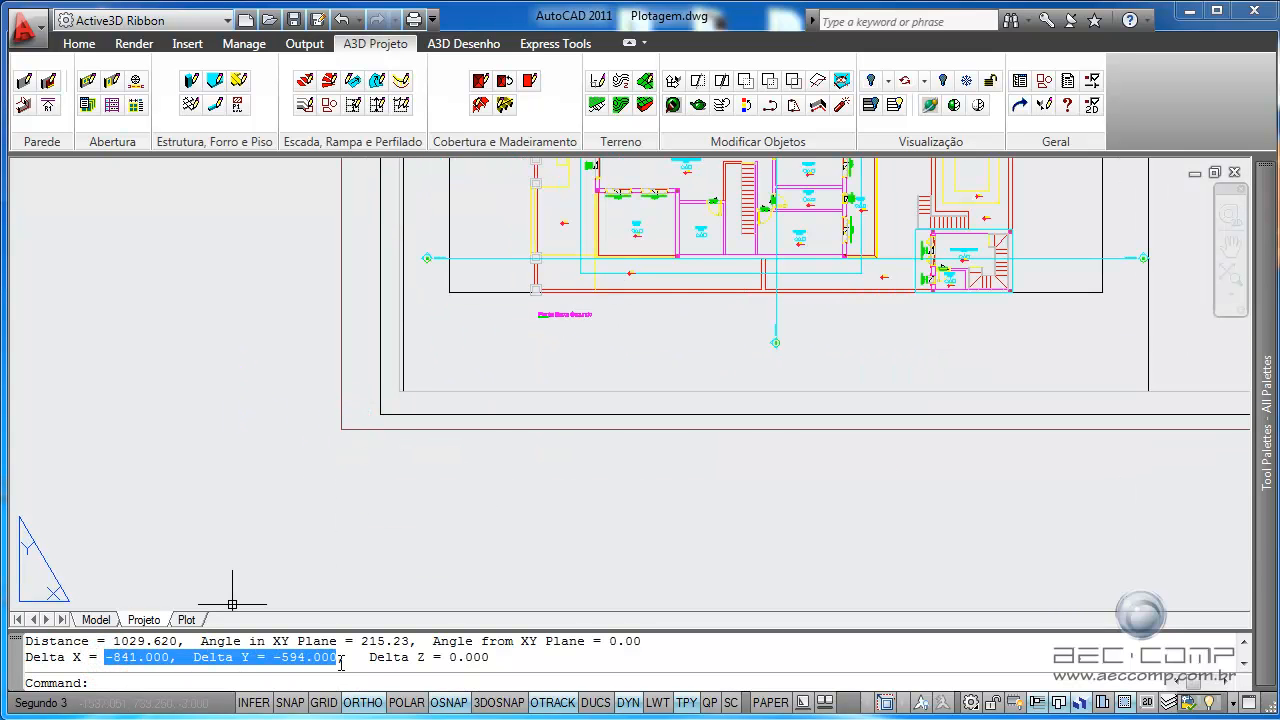
scroll(557, 429, "down", 5)
middle_click_drag(557, 429, 577, 529)
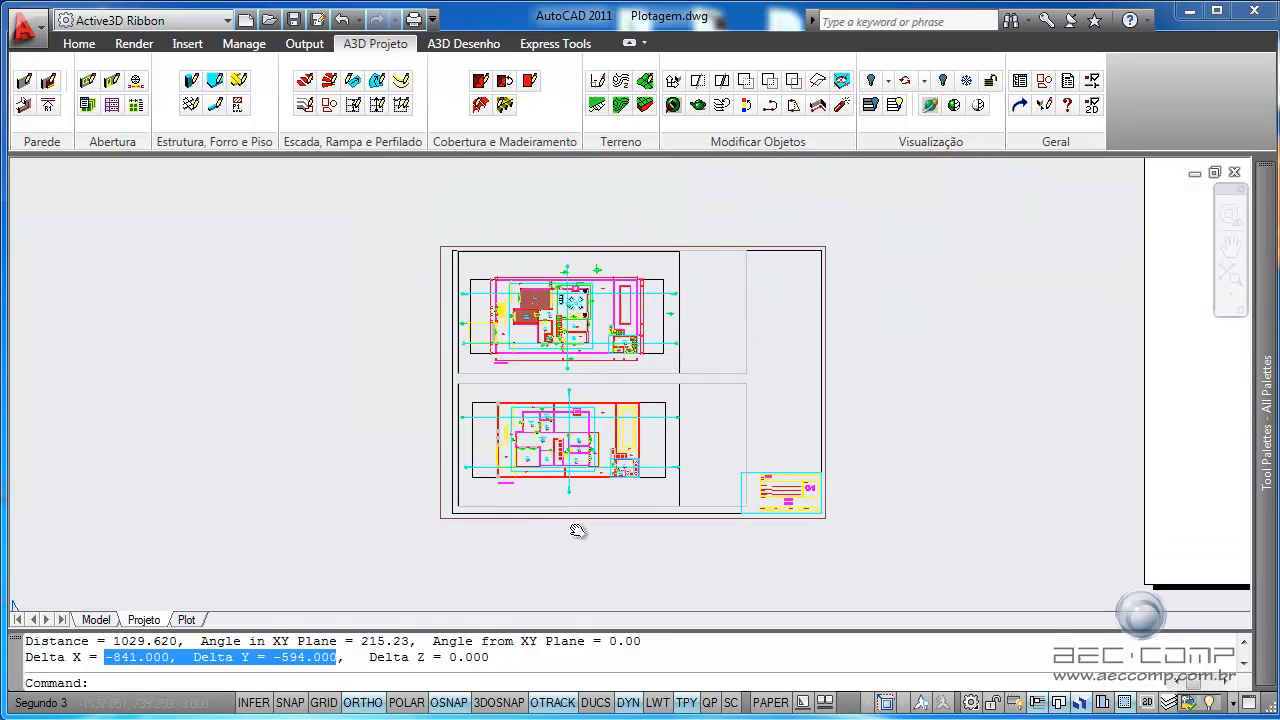
key("Escape")
key("Escape")
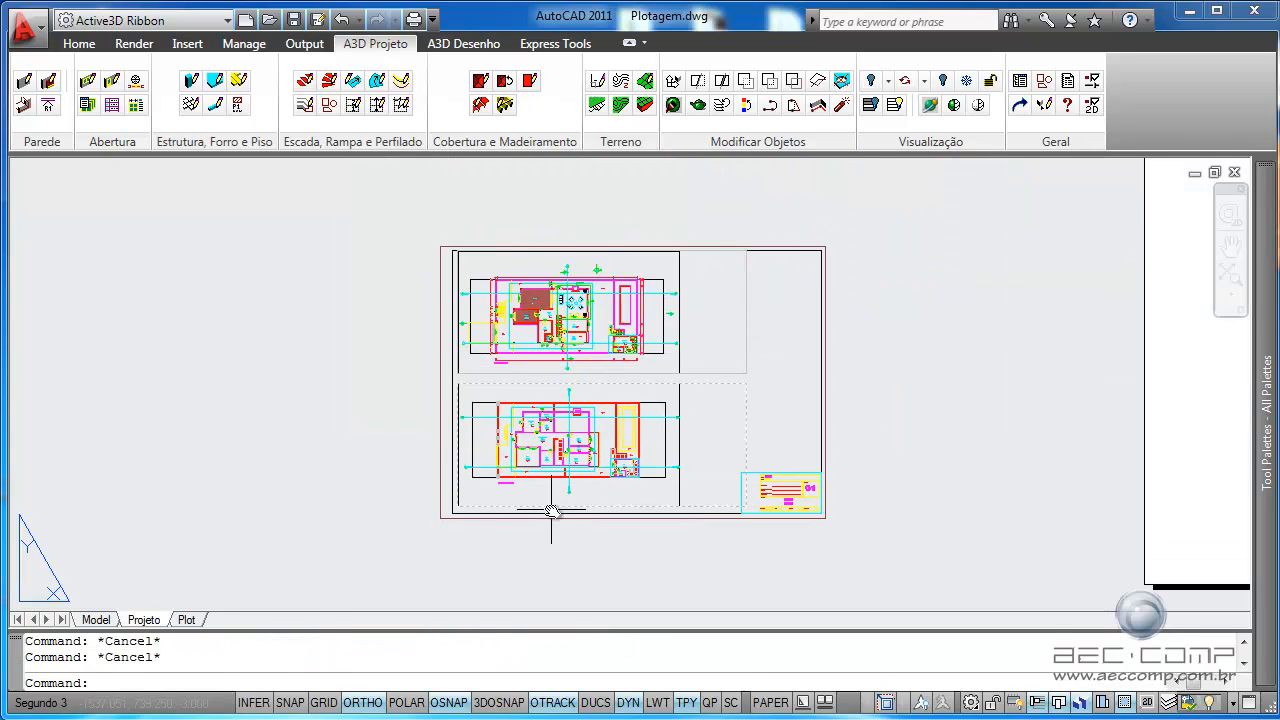
Step: Modify the Projeto page setup again and set its paper size to ISO expand A1 (841.00 x 594.00 MM)
right_click(147, 620)
left_click(234, 497)
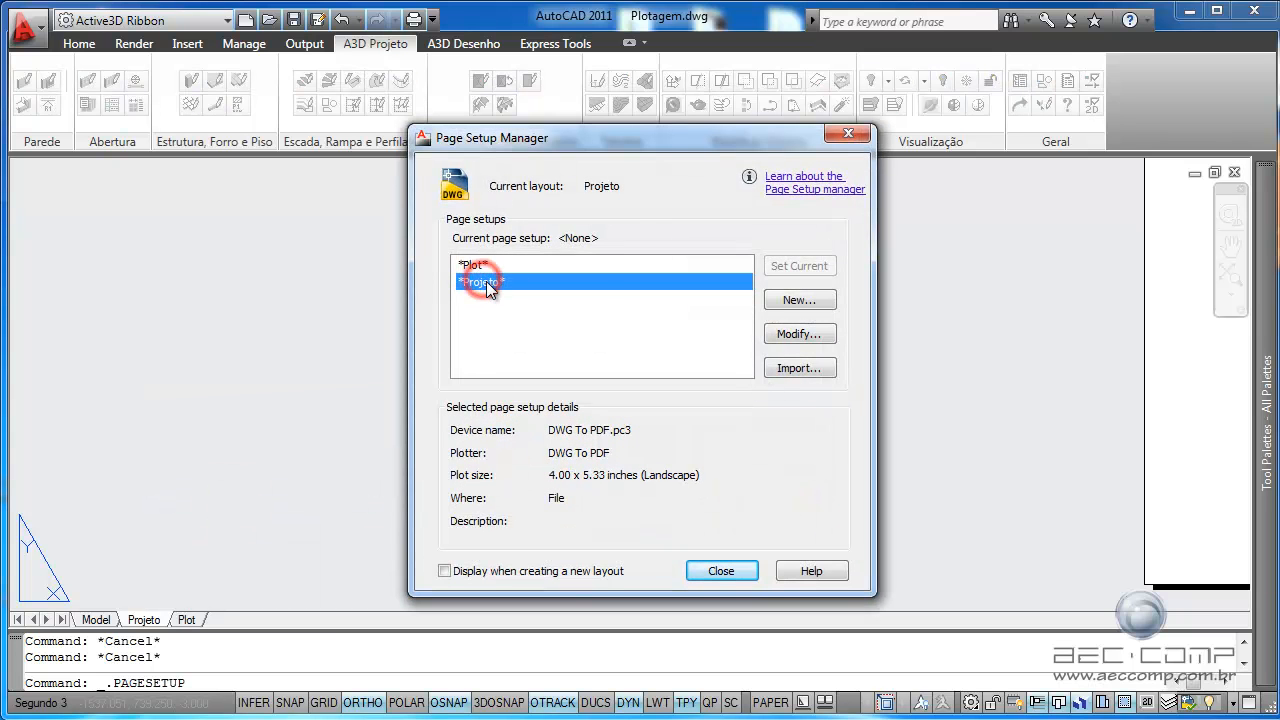
left_click(818, 337)
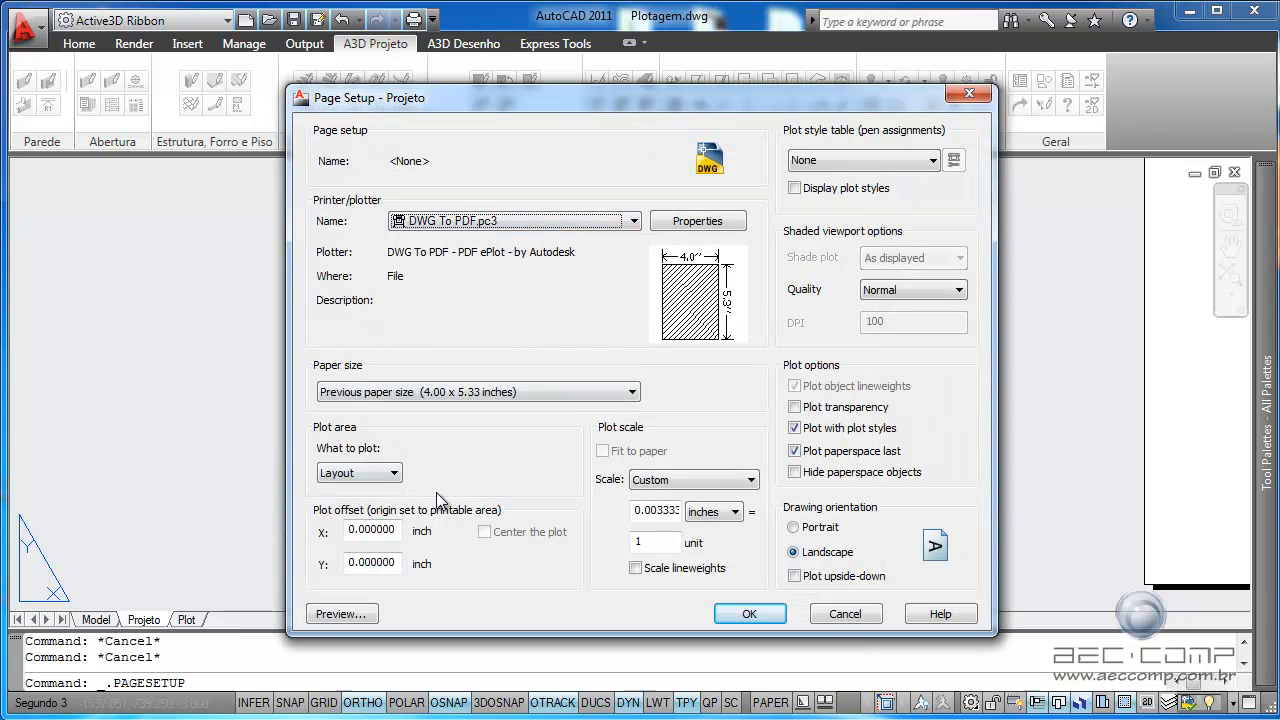
left_click(563, 391)
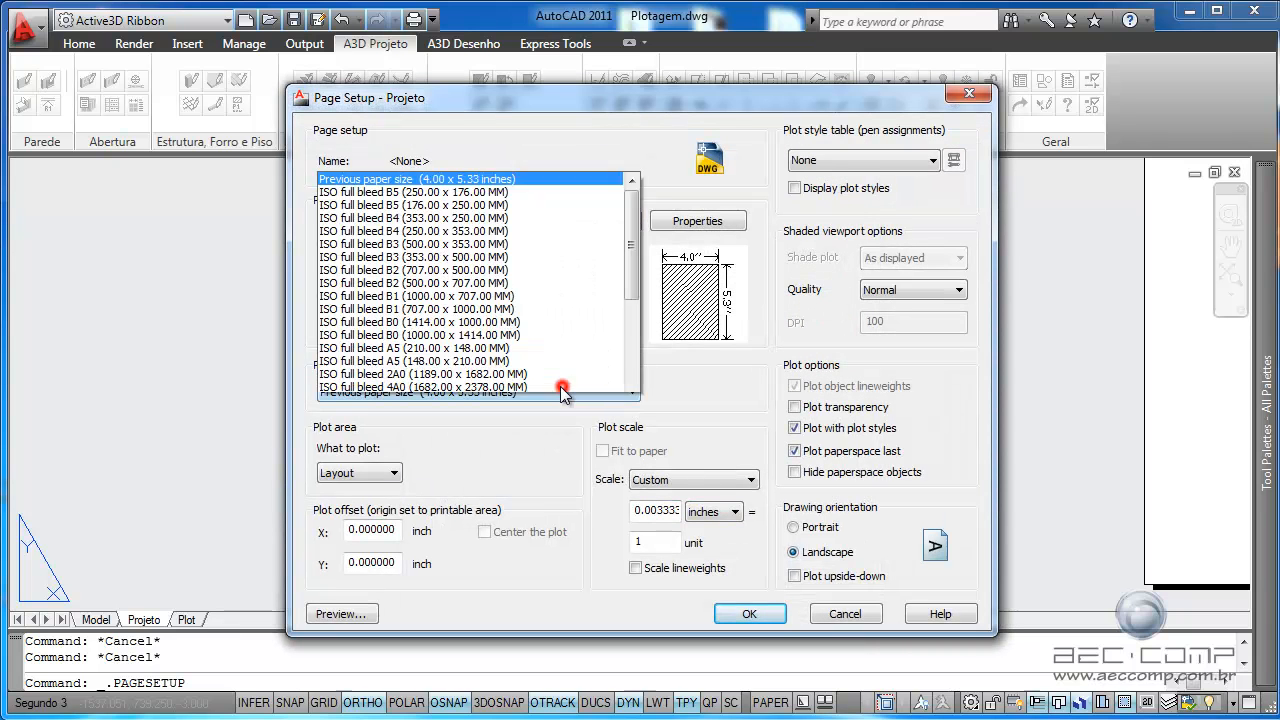
left_click_drag(634, 82, 631, 191)
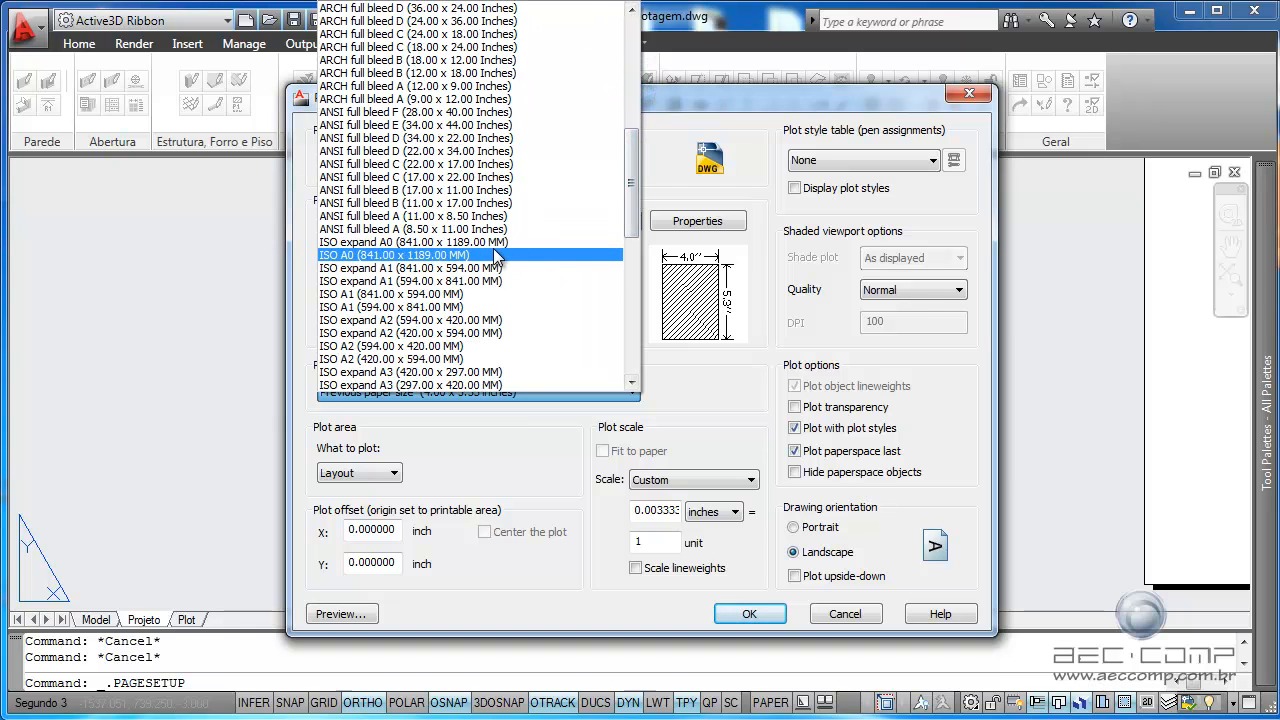
left_click(418, 270)
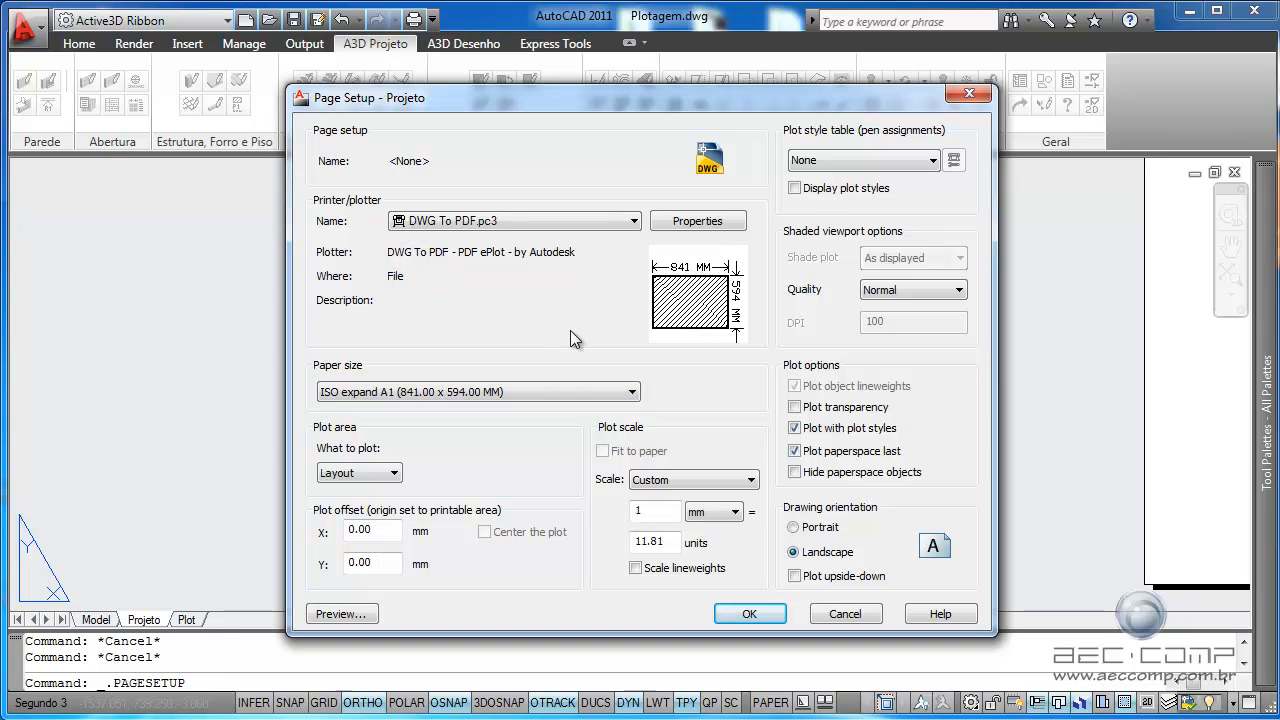
Step: Define the plot area as a window around the sheet's outer frame and center the plot on the paper
left_click(389, 472)
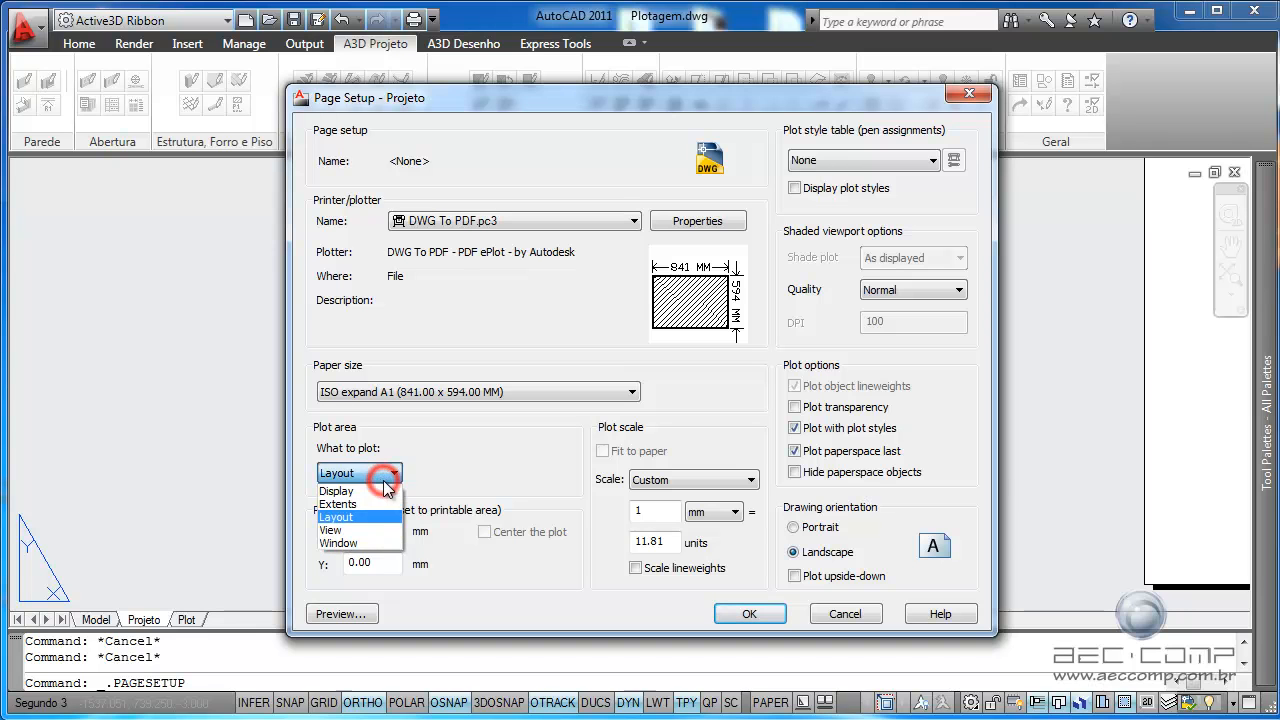
left_click(365, 543)
left_click(441, 518)
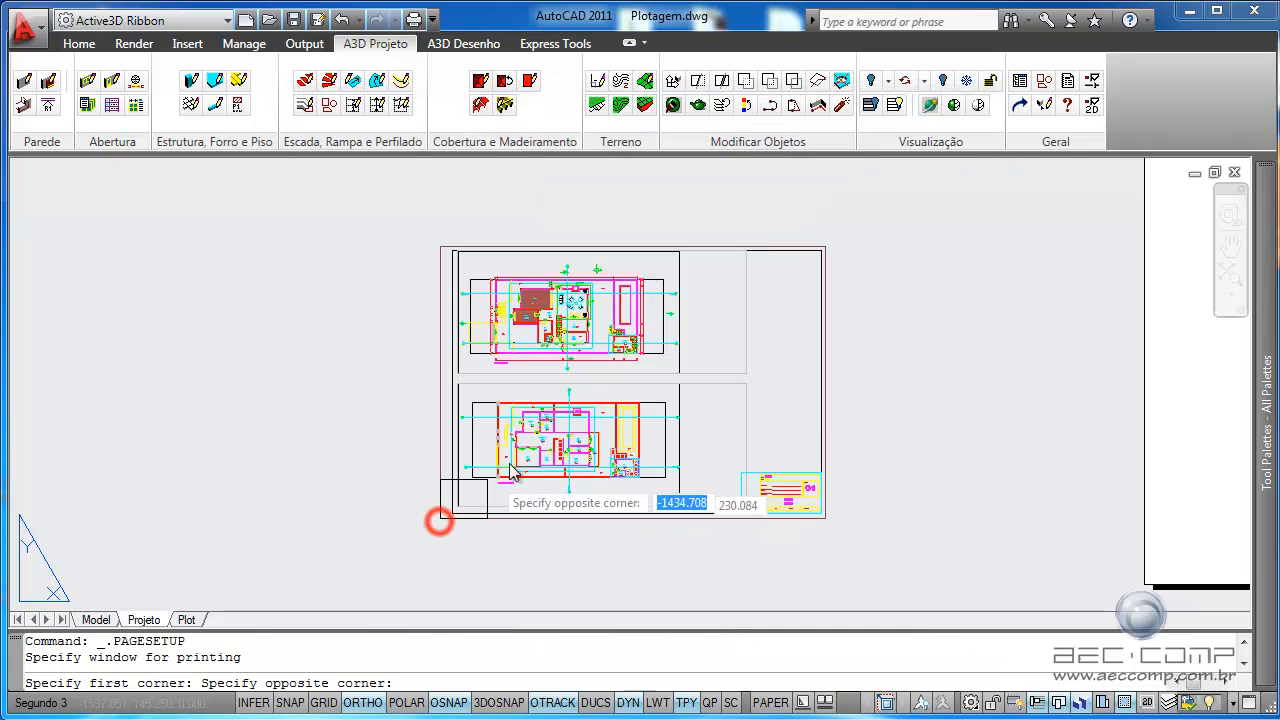
left_click(831, 249)
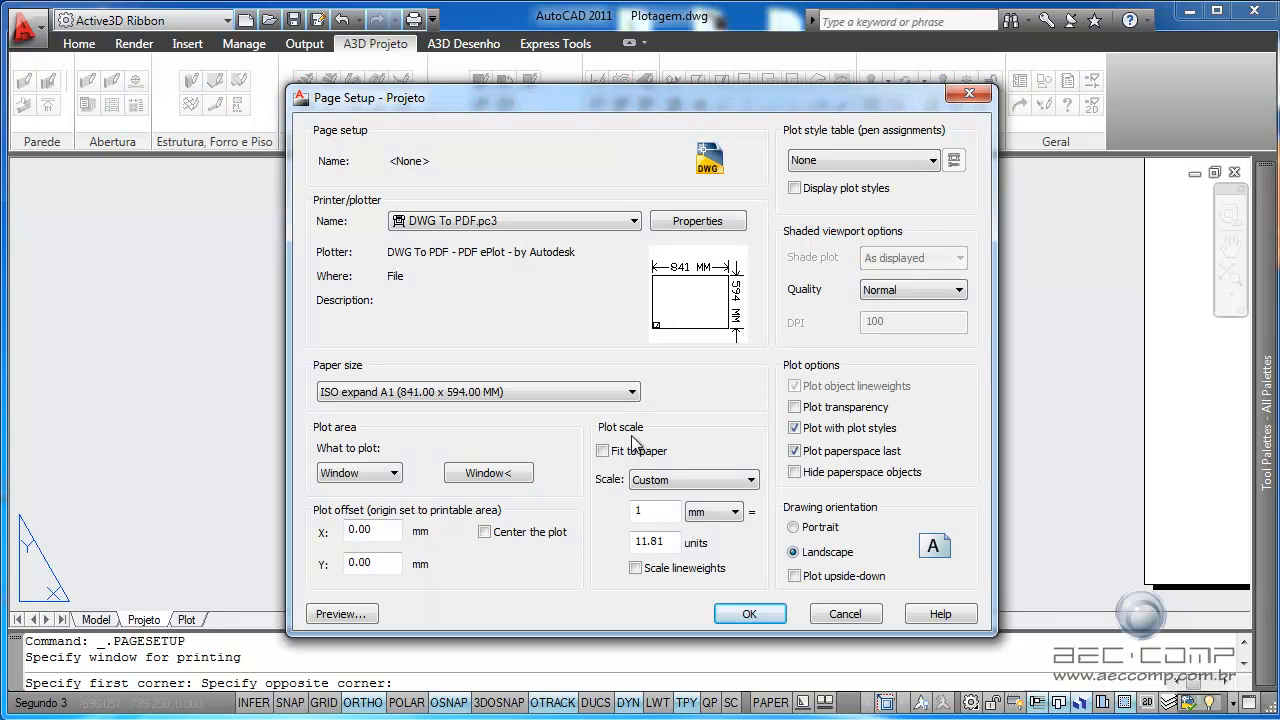
left_click(486, 534)
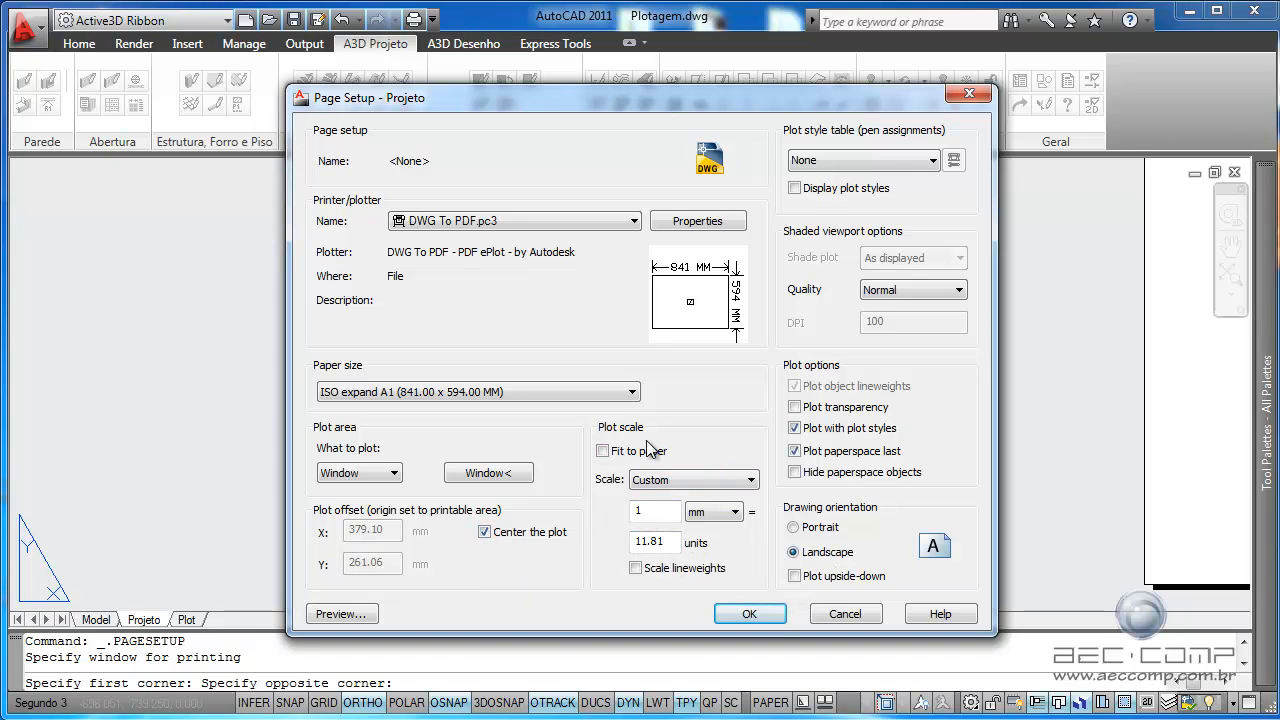
Step: Set the plot scale to 1:1, with 1 mm equal to 1 drawing unit
double_click(669, 540)
type("1")
left_click(655, 510)
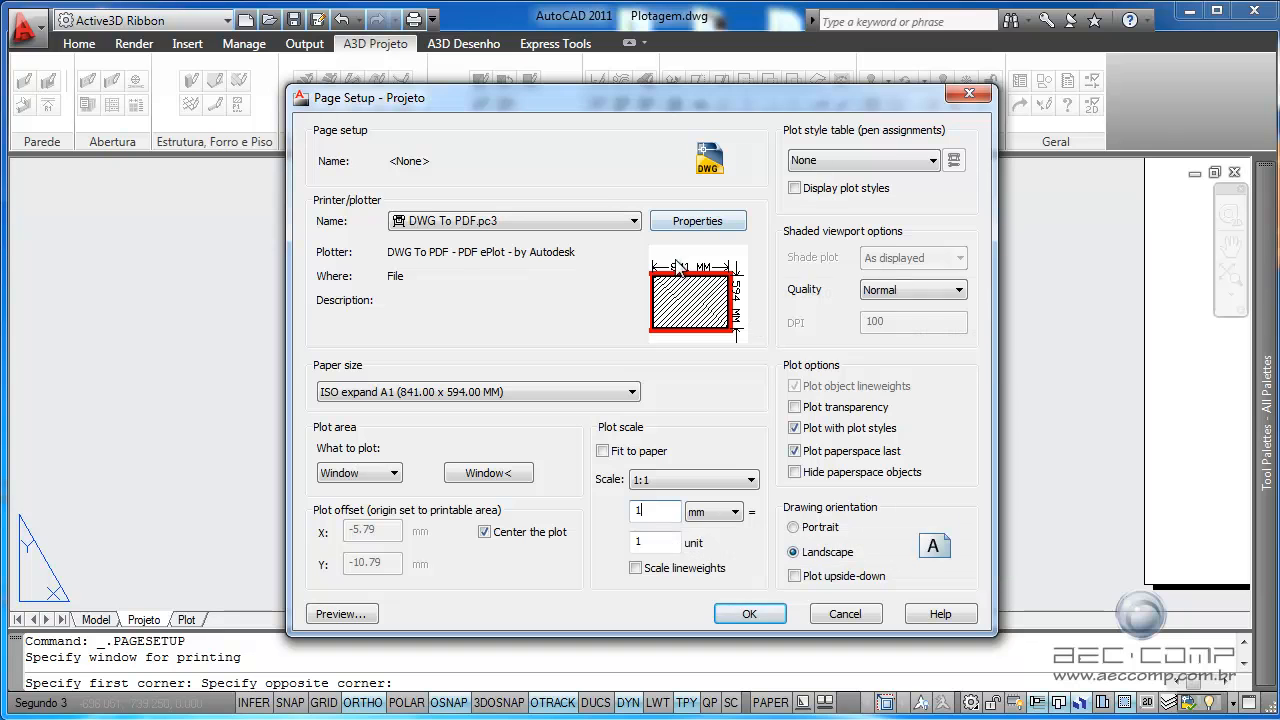
mouse_move(679, 266)
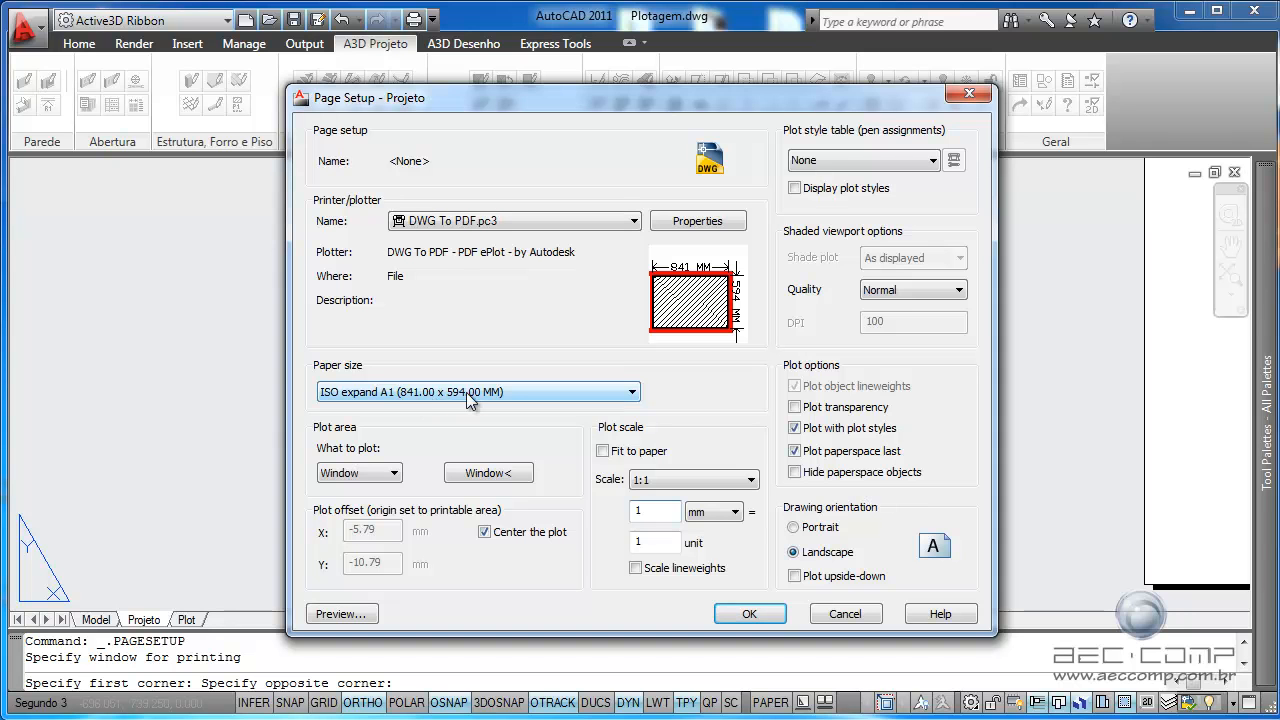
Step: Preview the plot and examine how the floor plans and title block fit on the A1 sheet
left_click(340, 614)
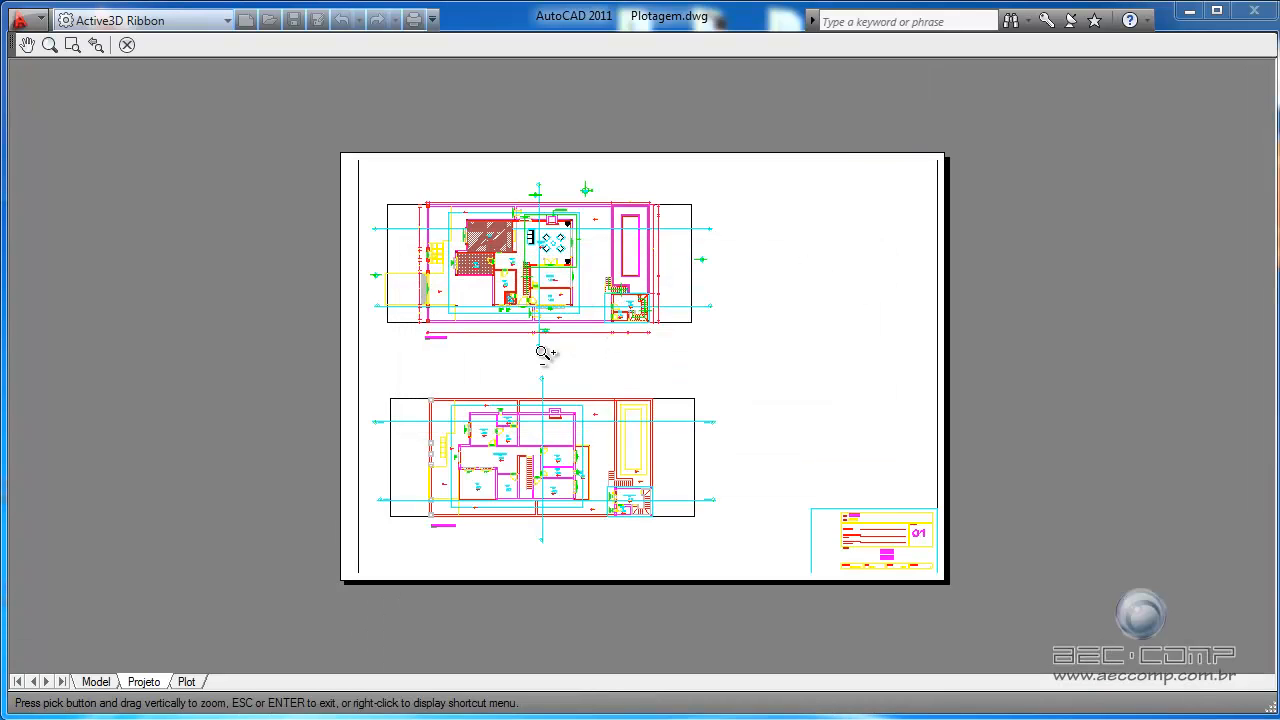
scroll(400, 568, "up", 3)
scroll(412, 560, "down", 2)
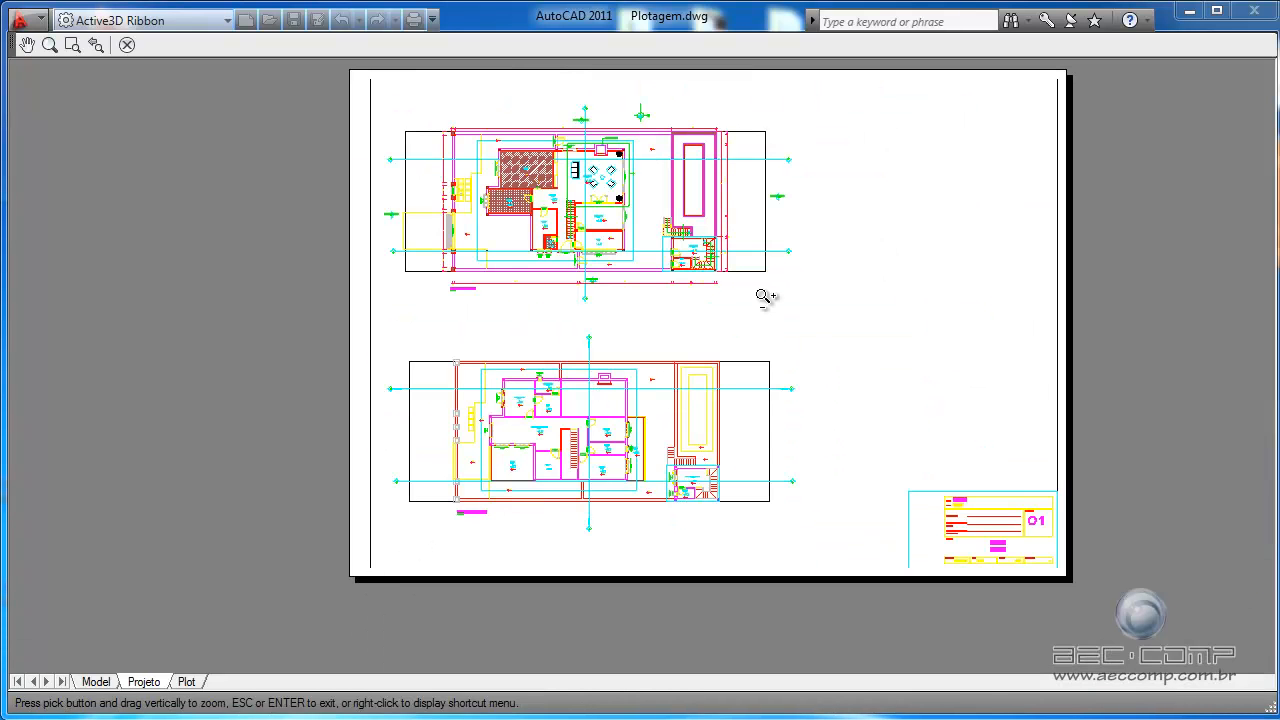
Step: Close the plot preview and start a new custom paper size from scratch in the DWG To PDF.pc3 plotter configuration
right_click(818, 258)
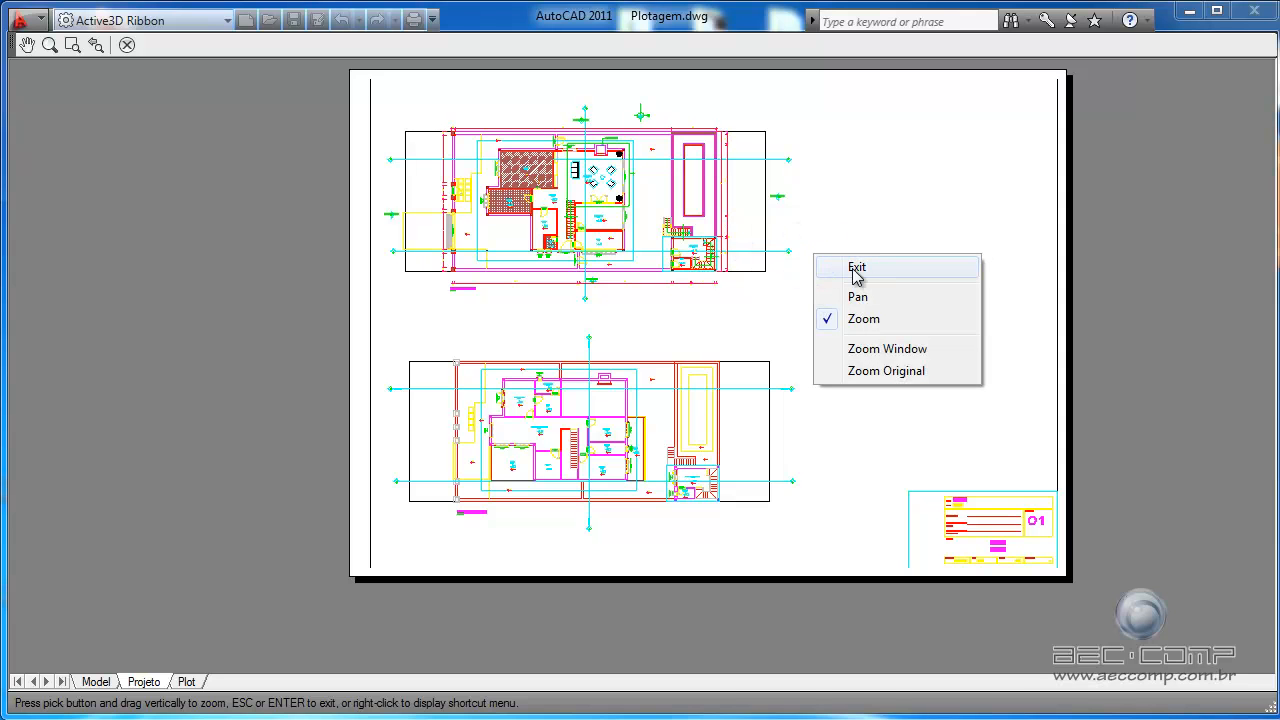
left_click(857, 268)
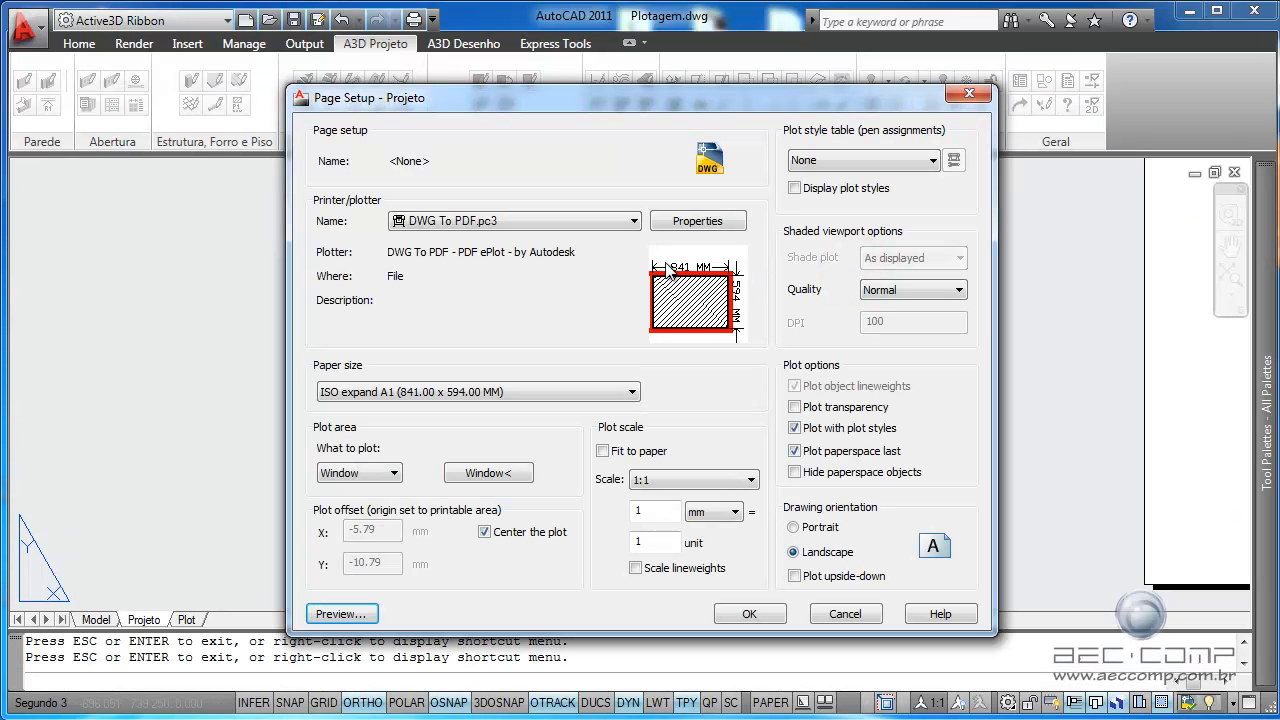
mouse_move(677, 316)
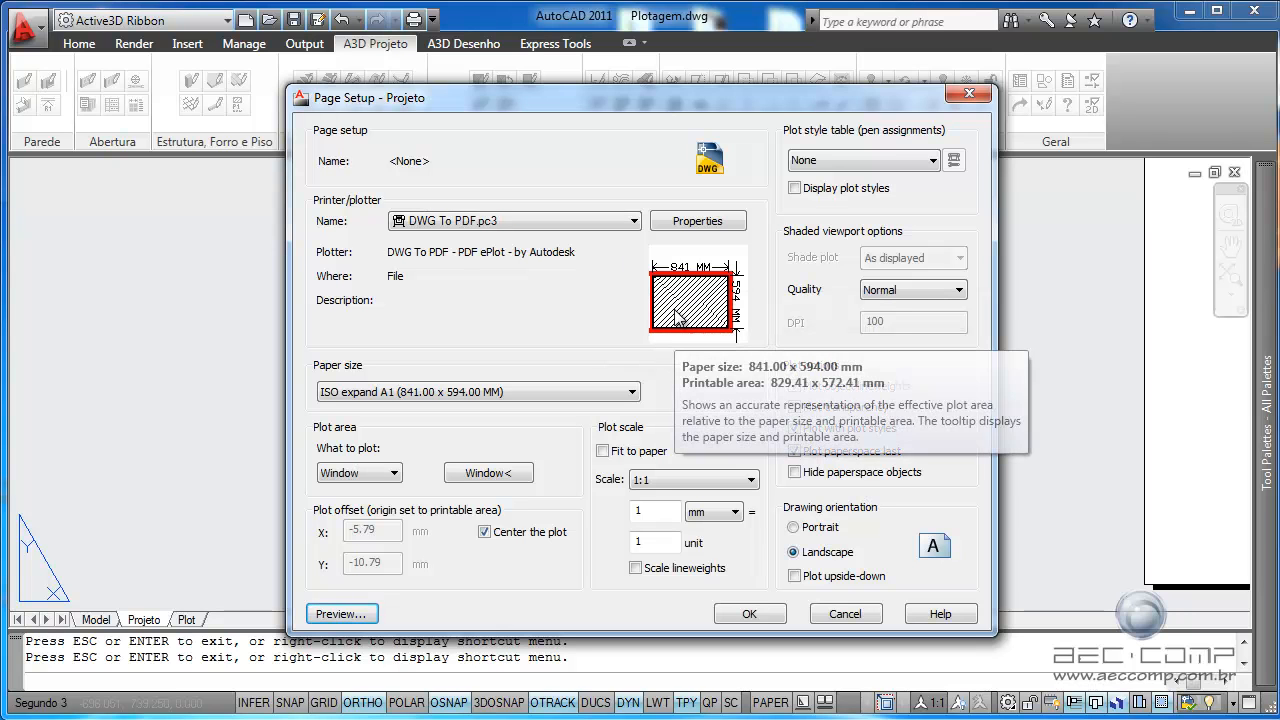
left_click(697, 221)
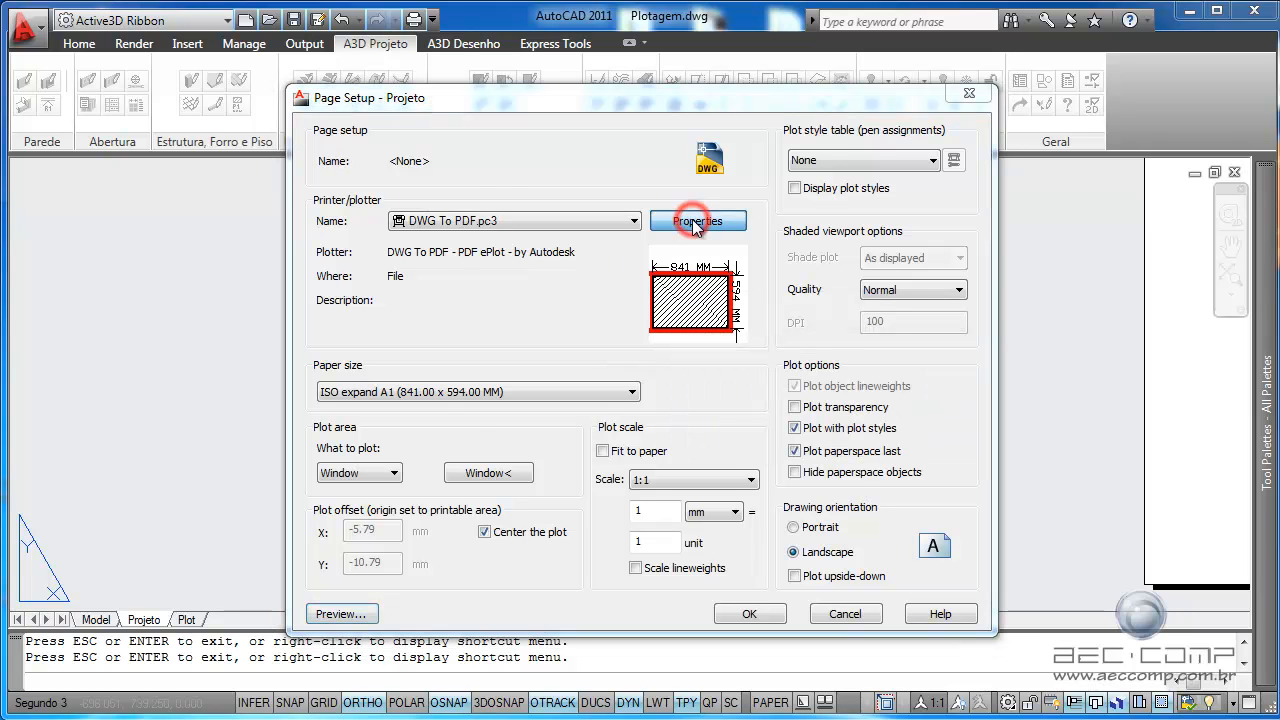
left_click(565, 271)
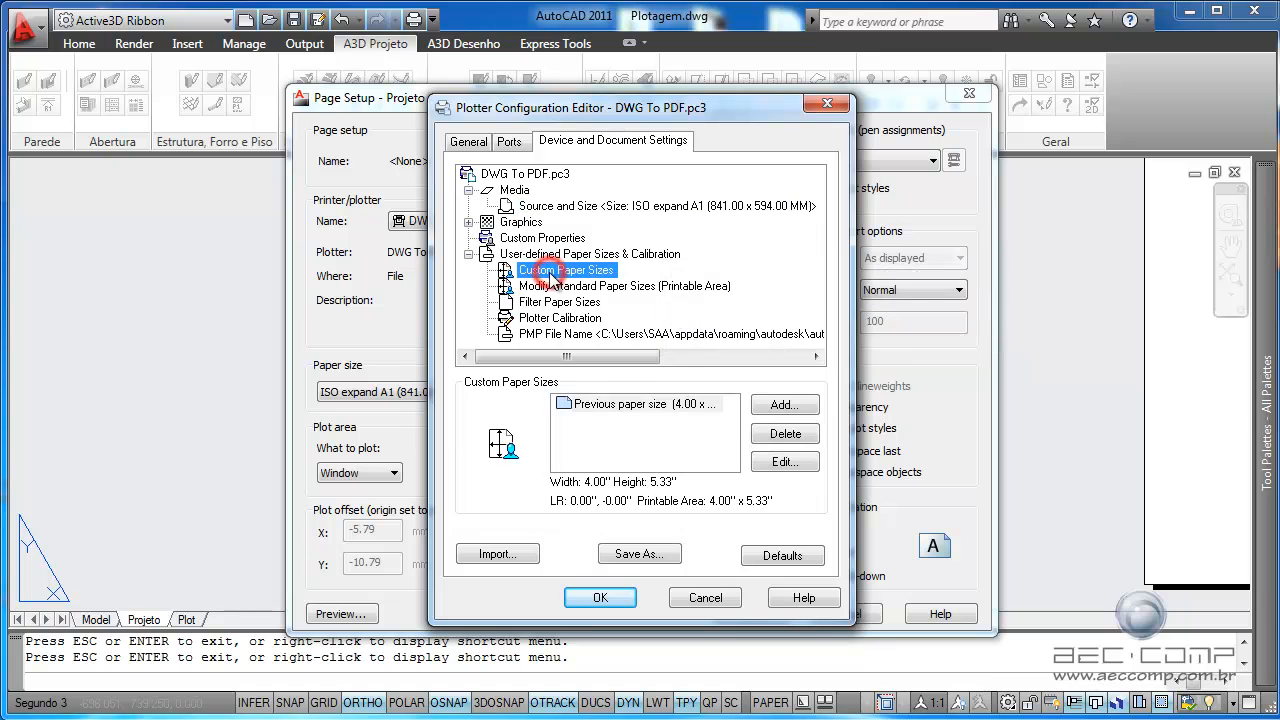
left_click(783, 405)
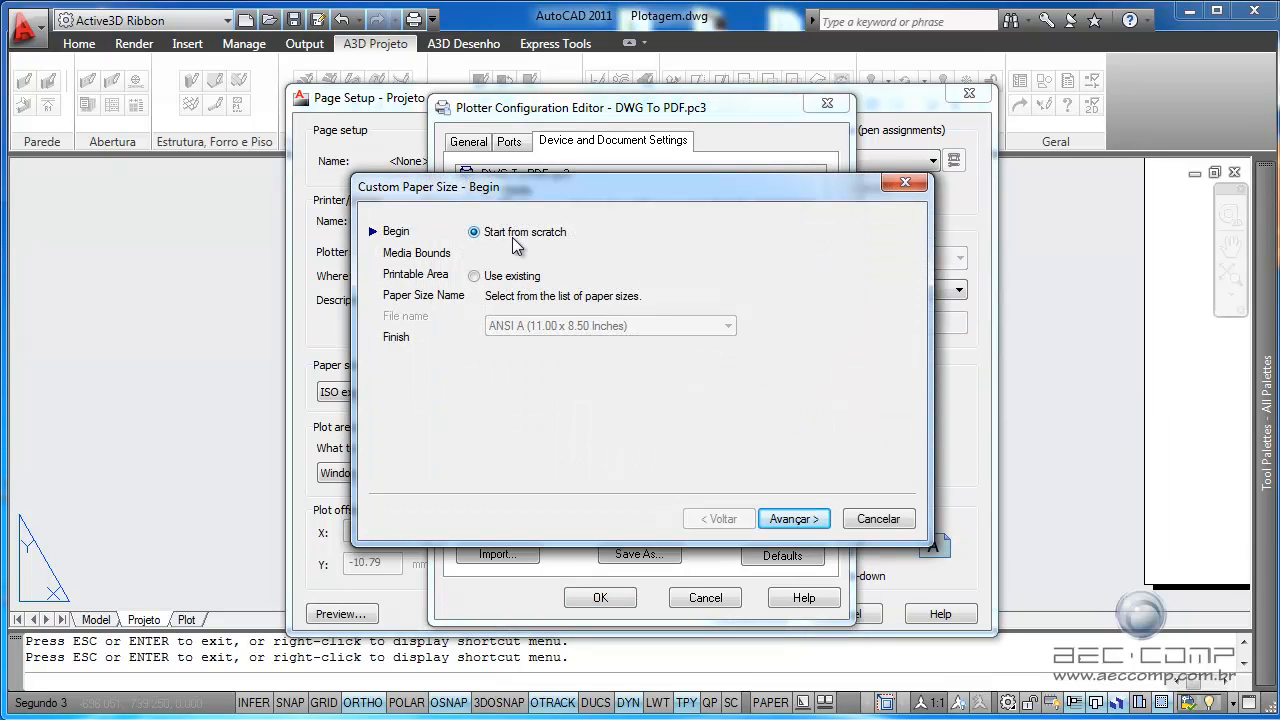
left_click(790, 518)
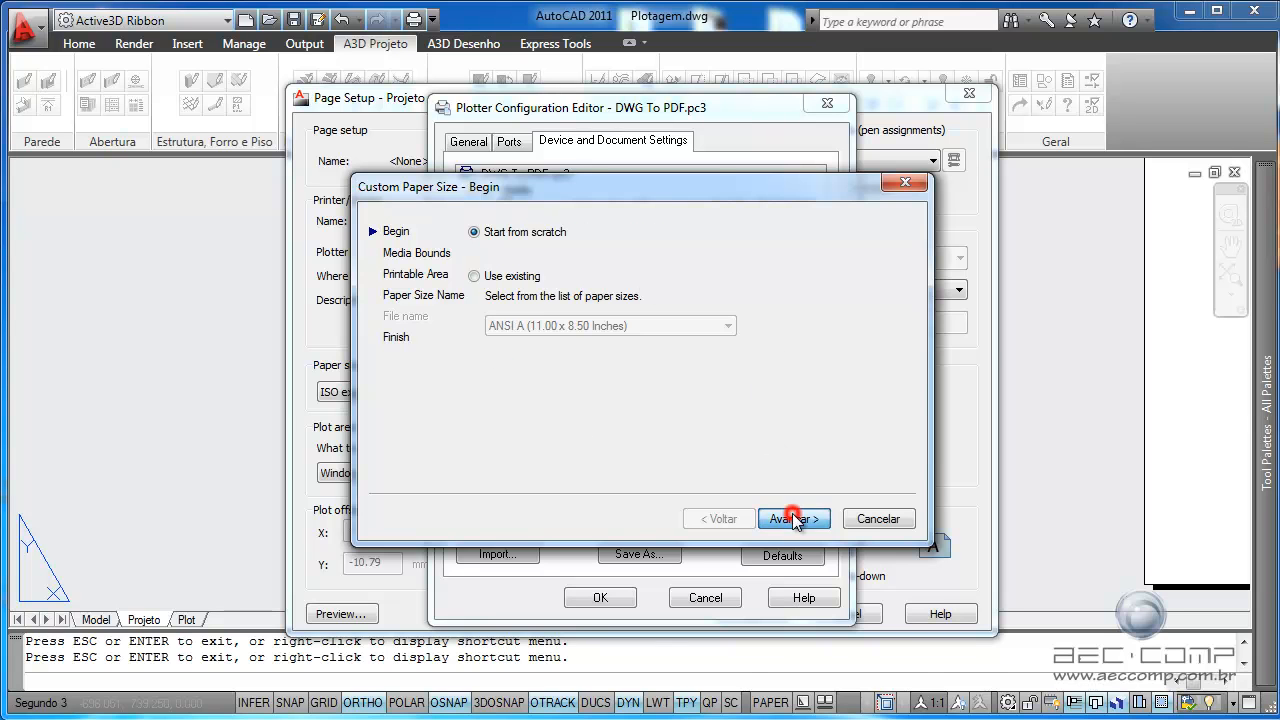
Step: Set the custom paper's media bounds to 845 mm width and 599 mm height
left_click(568, 372)
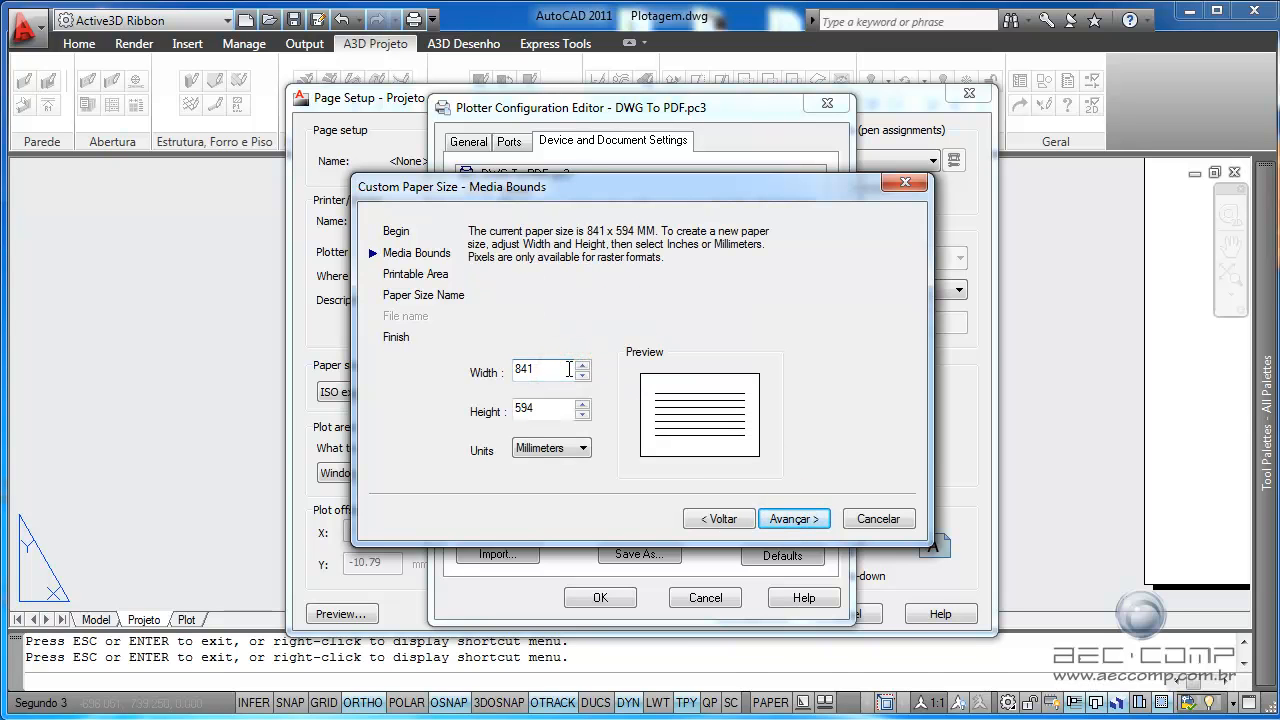
key("BackSpace")
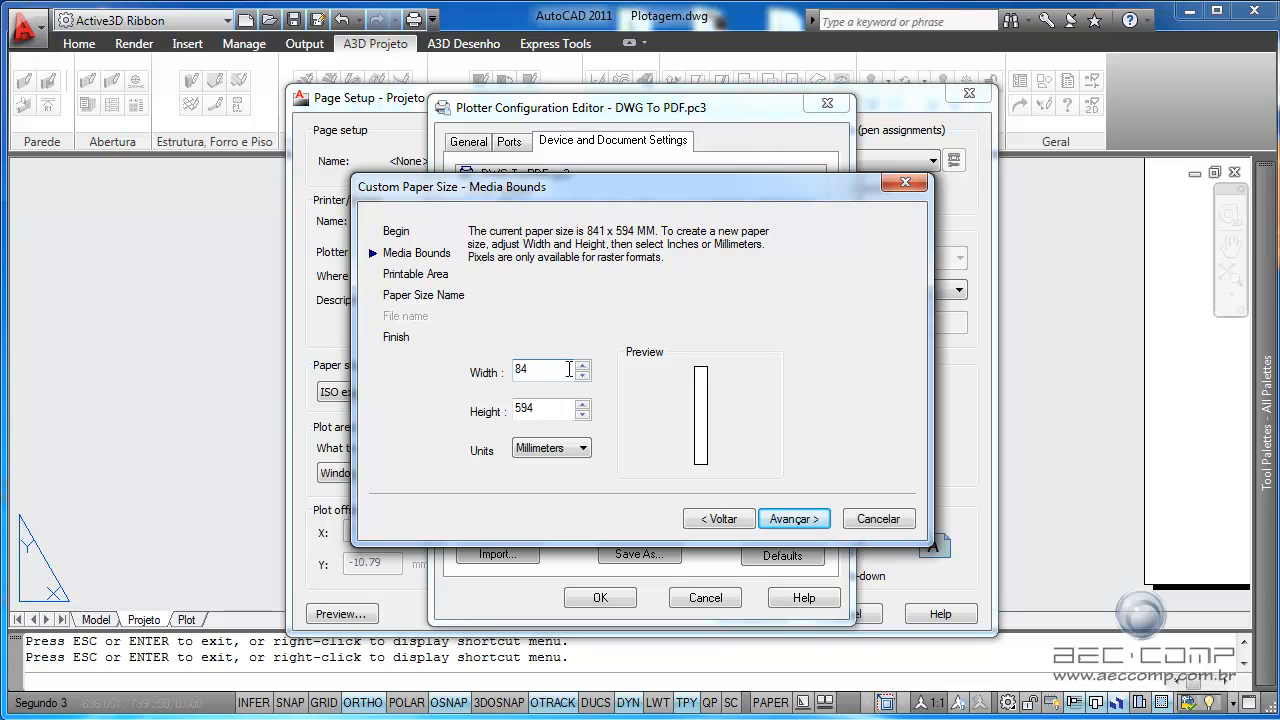
type("5")
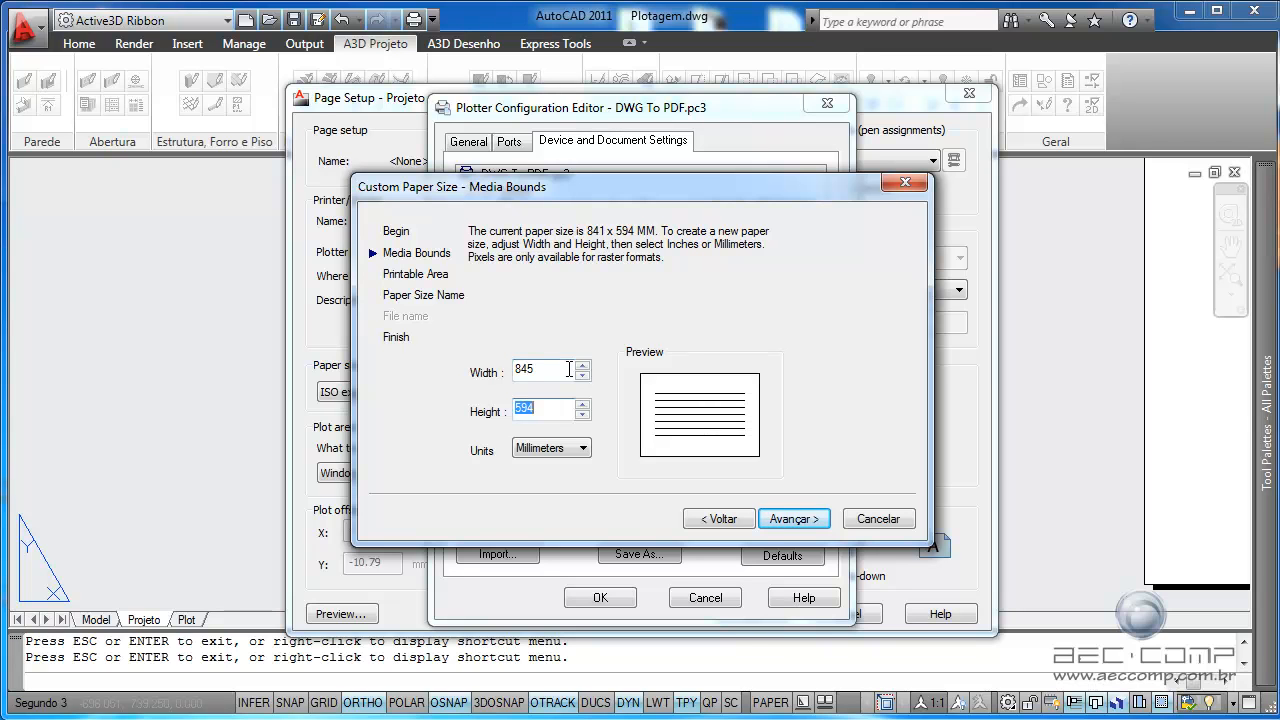
key("BackSpace")
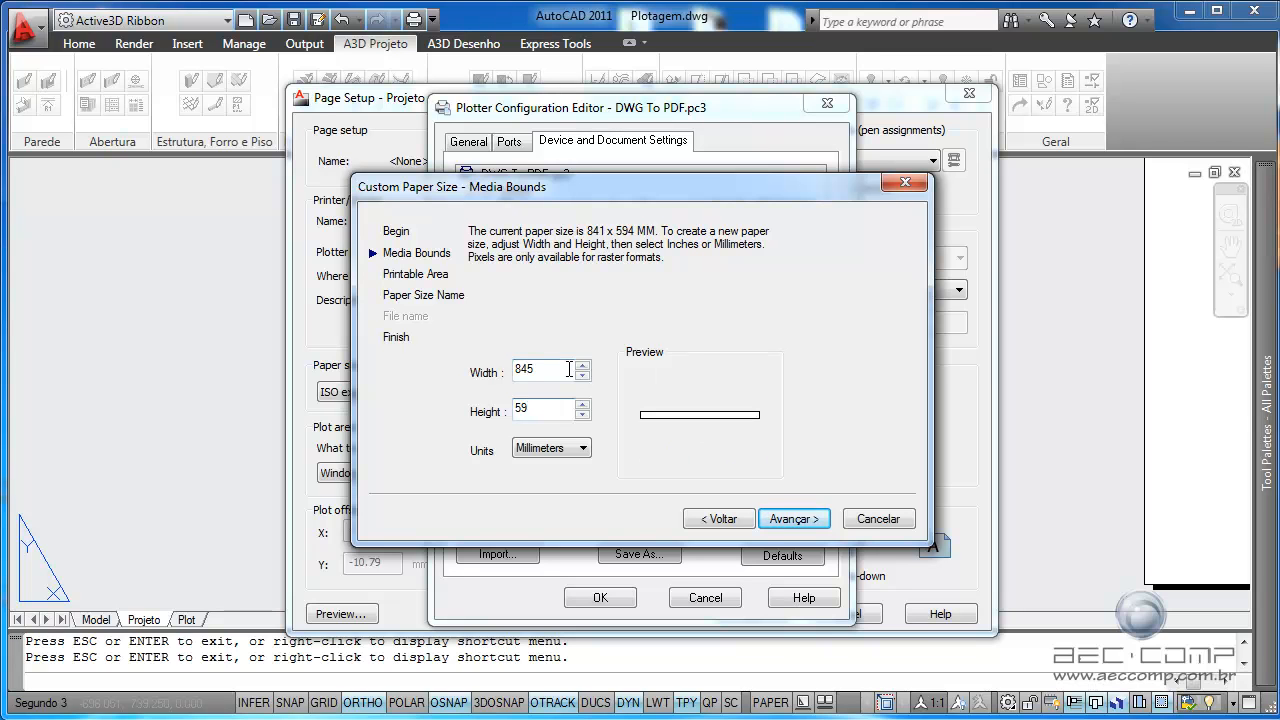
type("9")
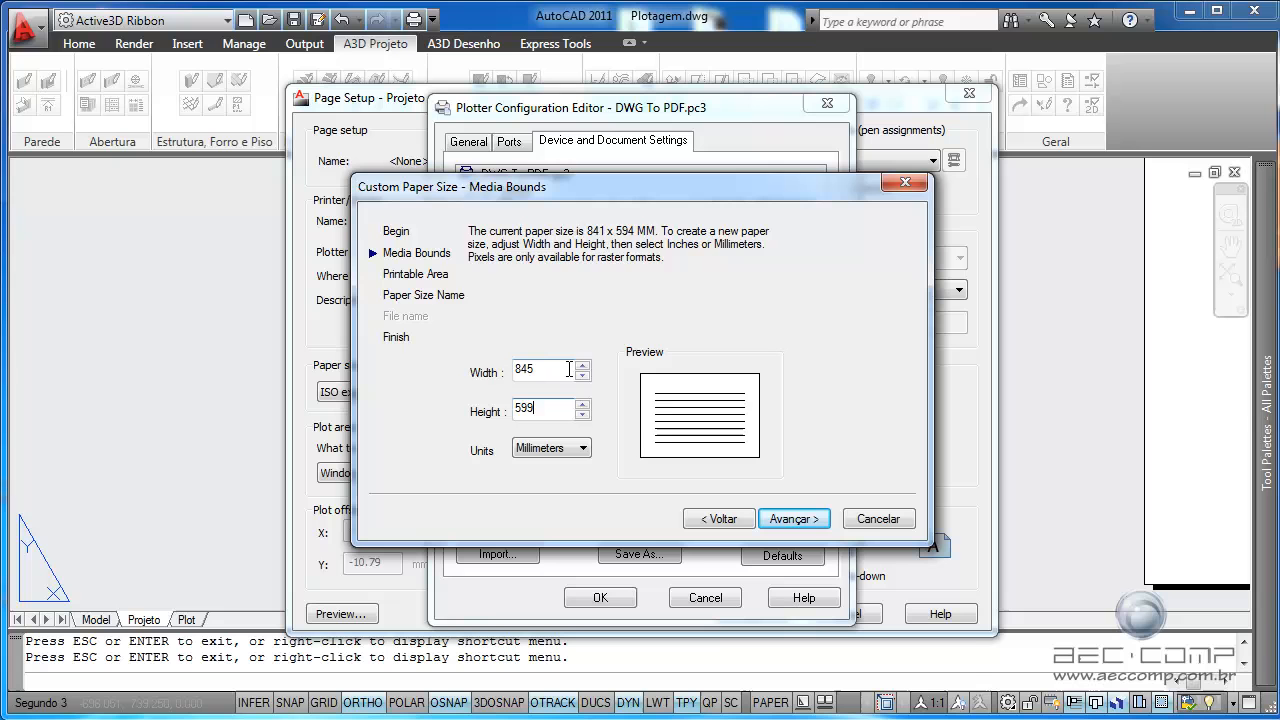
left_click(795, 519)
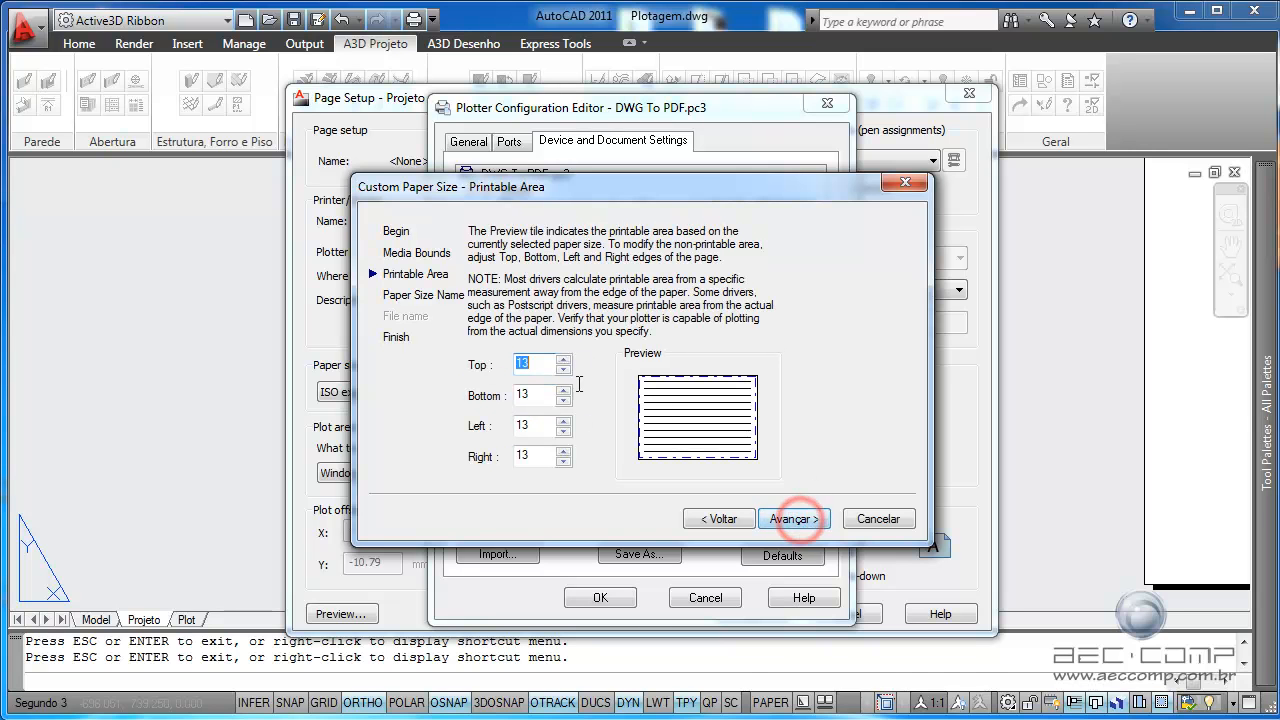
Step: Set the custom paper's top, bottom, left and right non-printable margins to 0
type("0")
double_click(525, 396)
type("0")
double_click(530, 425)
type("0")
left_click(530, 449)
double_click(528, 455)
type("0")
left_click(792, 519)
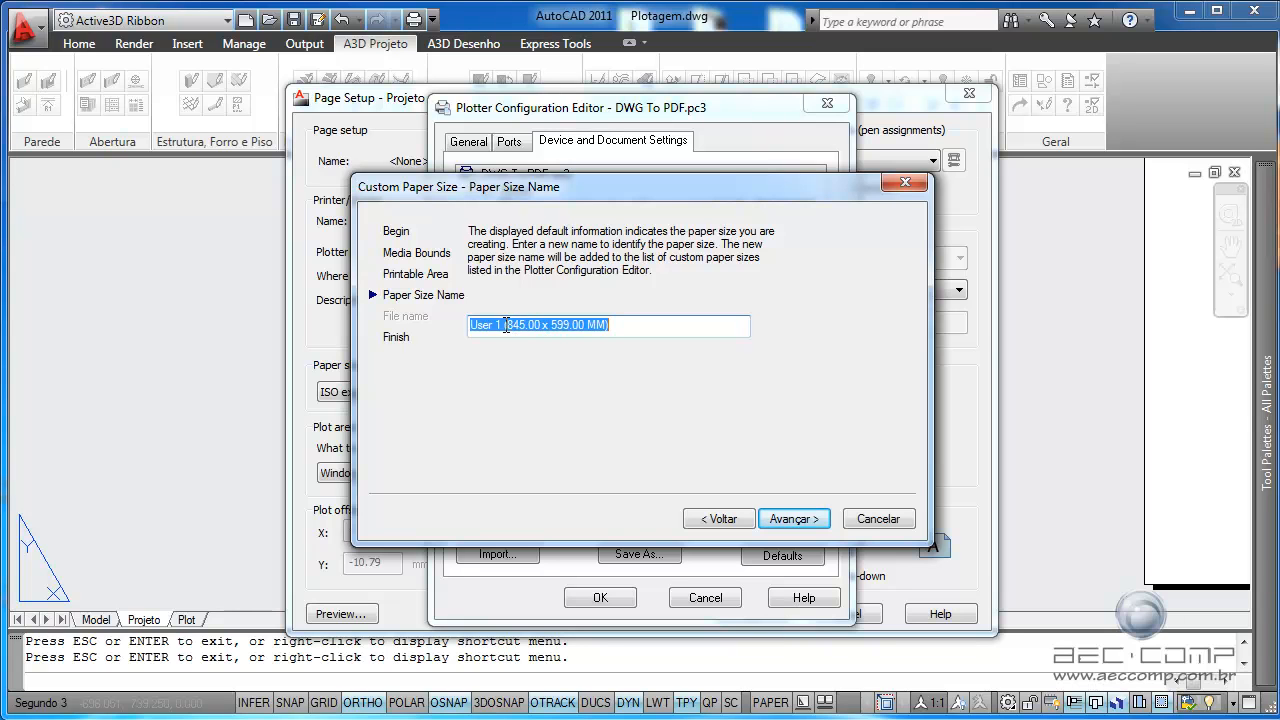
Step: Name the paper size A1 Alterado (845.00 x 599.00 MM), finish creating it and accept the plotter configuration
left_click_drag(498, 325, 442, 325)
key("BackSpace")
type("A1 ")
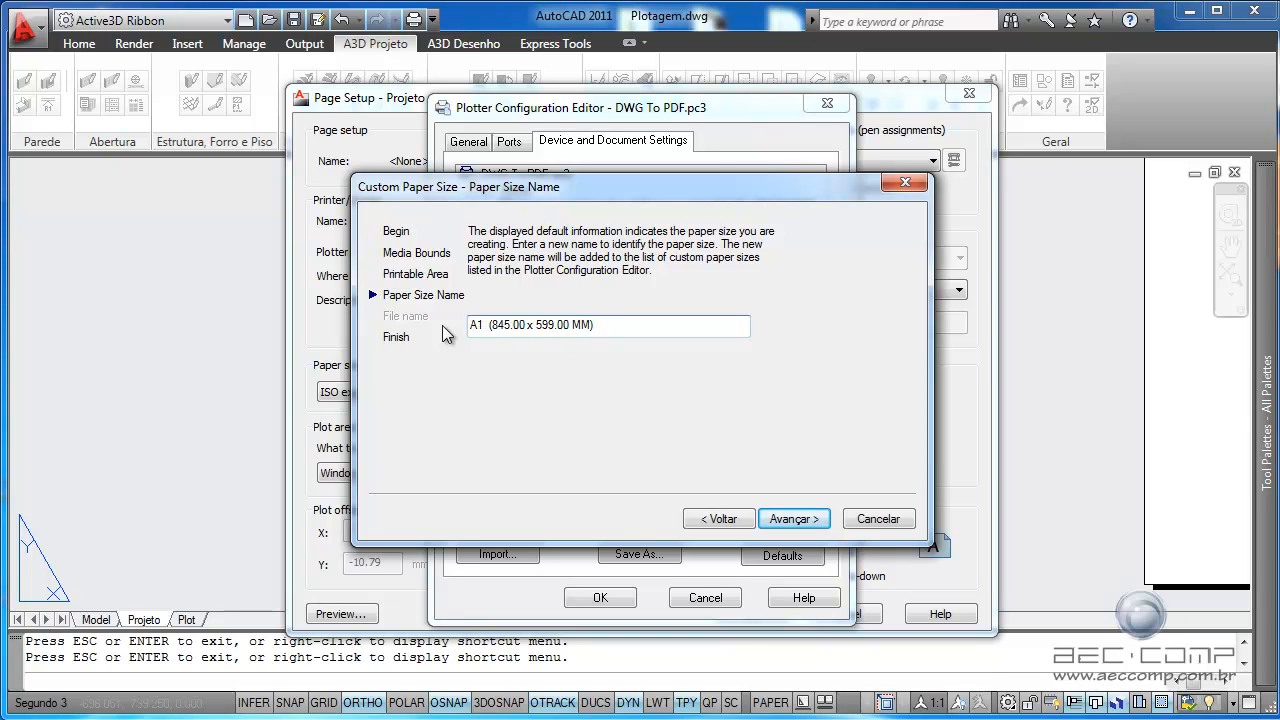
type("Alterad")
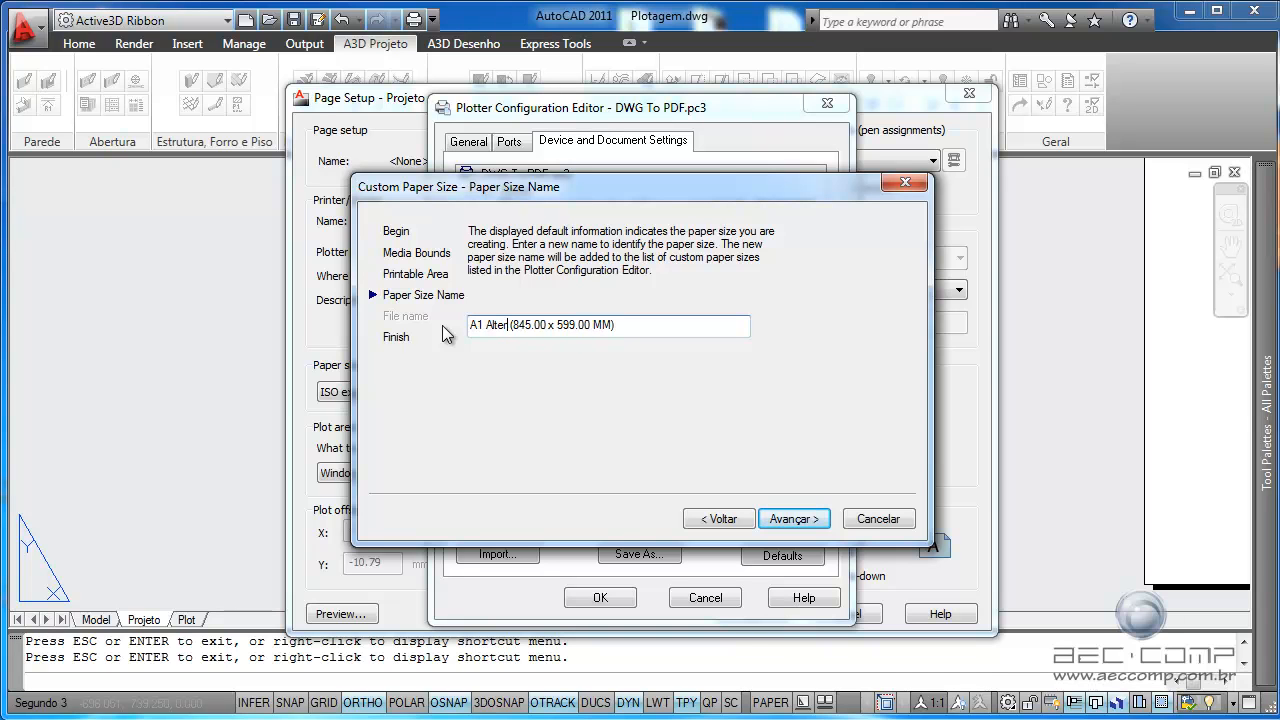
type("o")
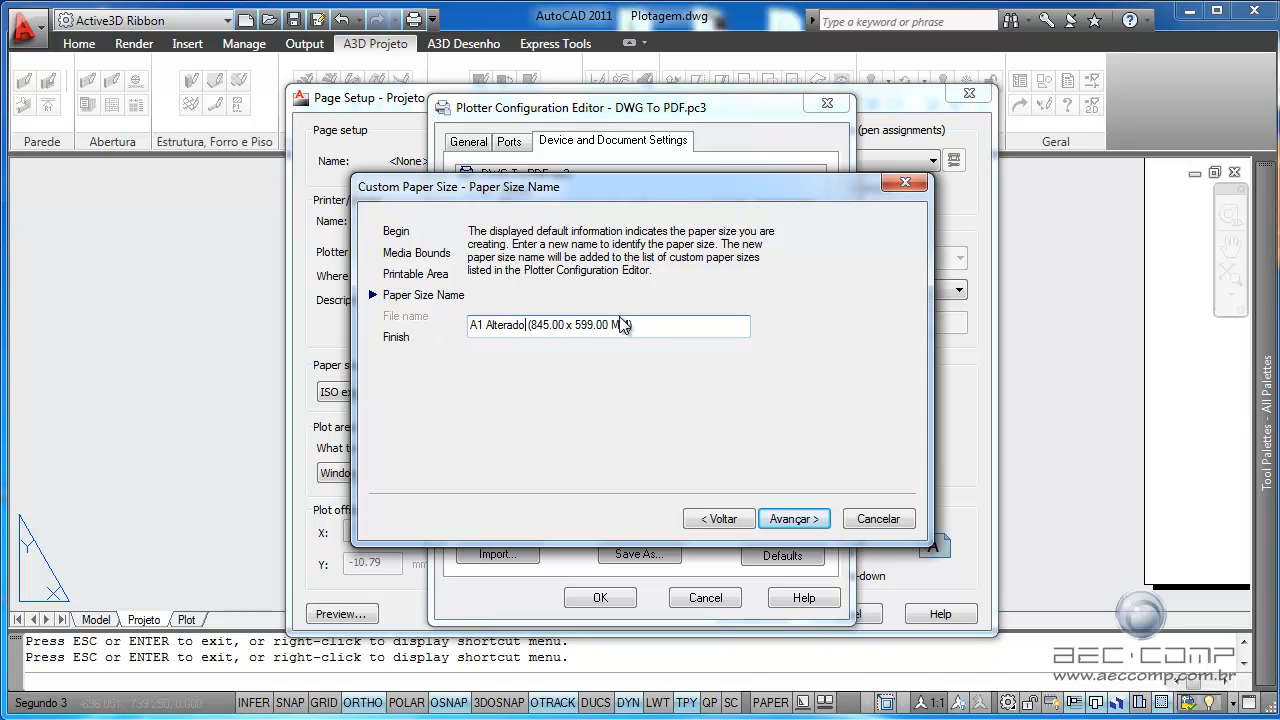
left_click(797, 516)
left_click(795, 516)
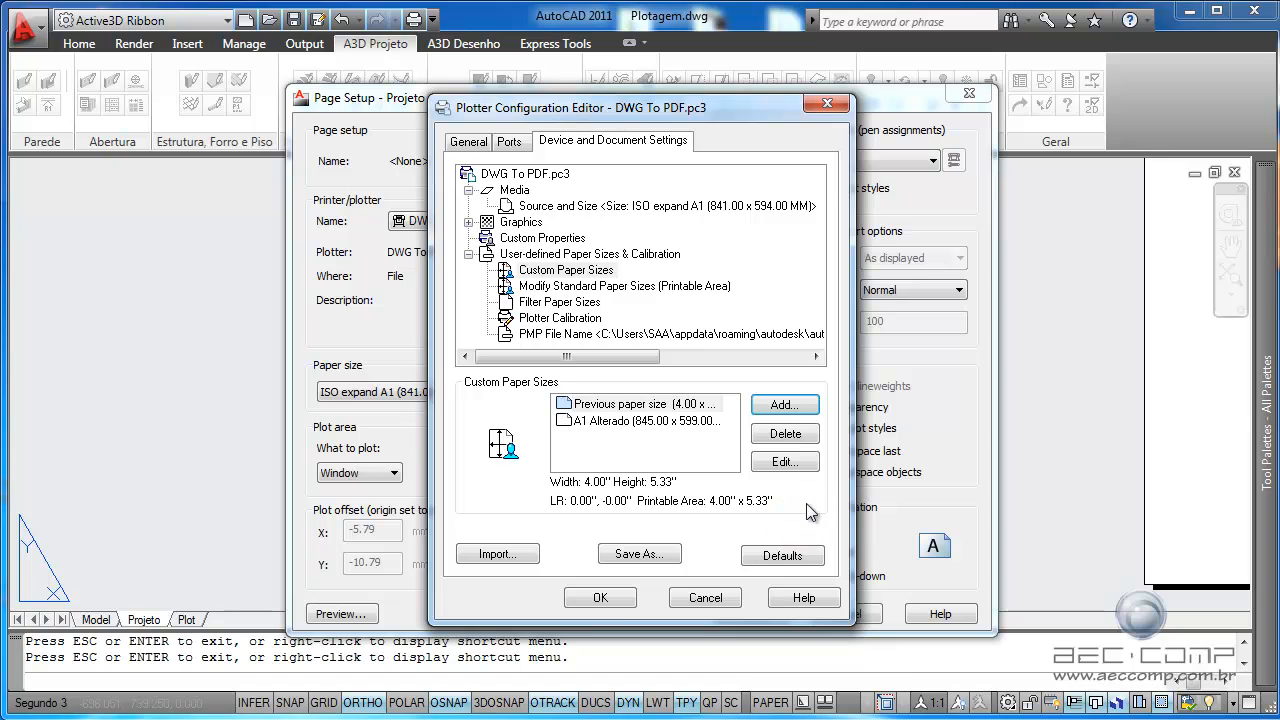
left_click(614, 604)
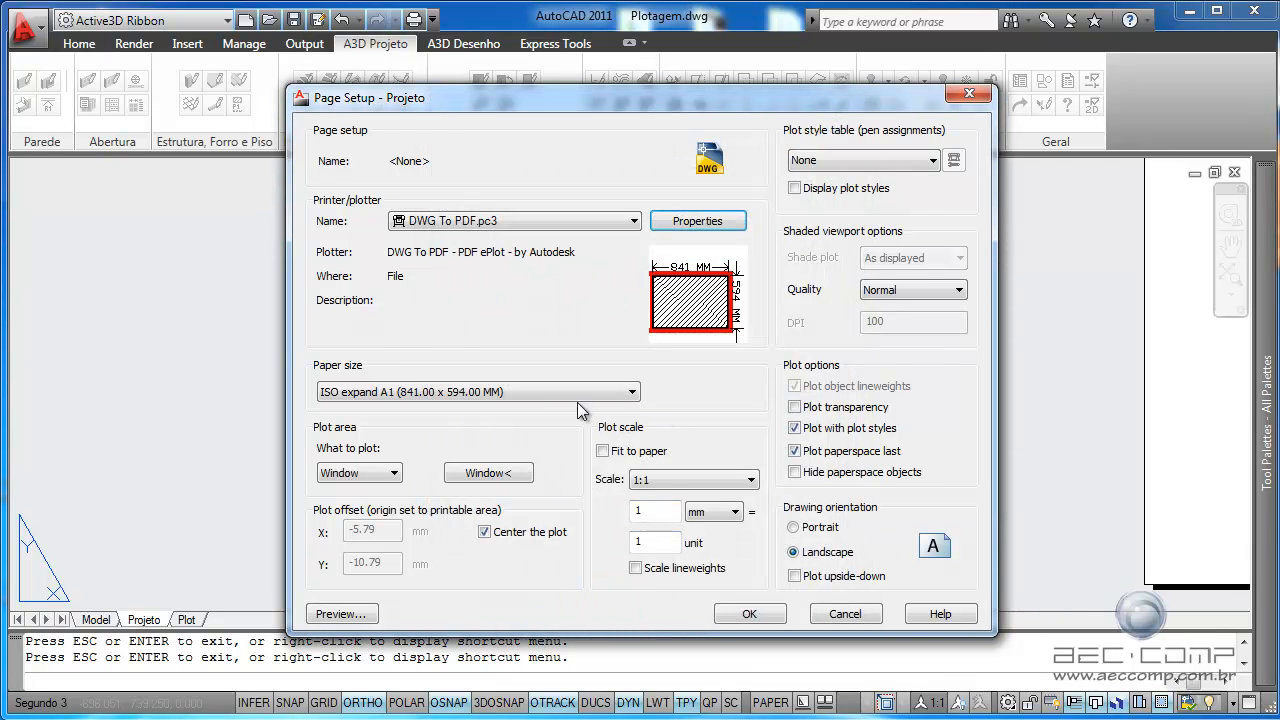
Step: Set the page setup's paper size to A1 Alterado (845.00 x 599.00 MM) and check its printable area
left_click(577, 399)
left_click_drag(630, 270, 633, 70)
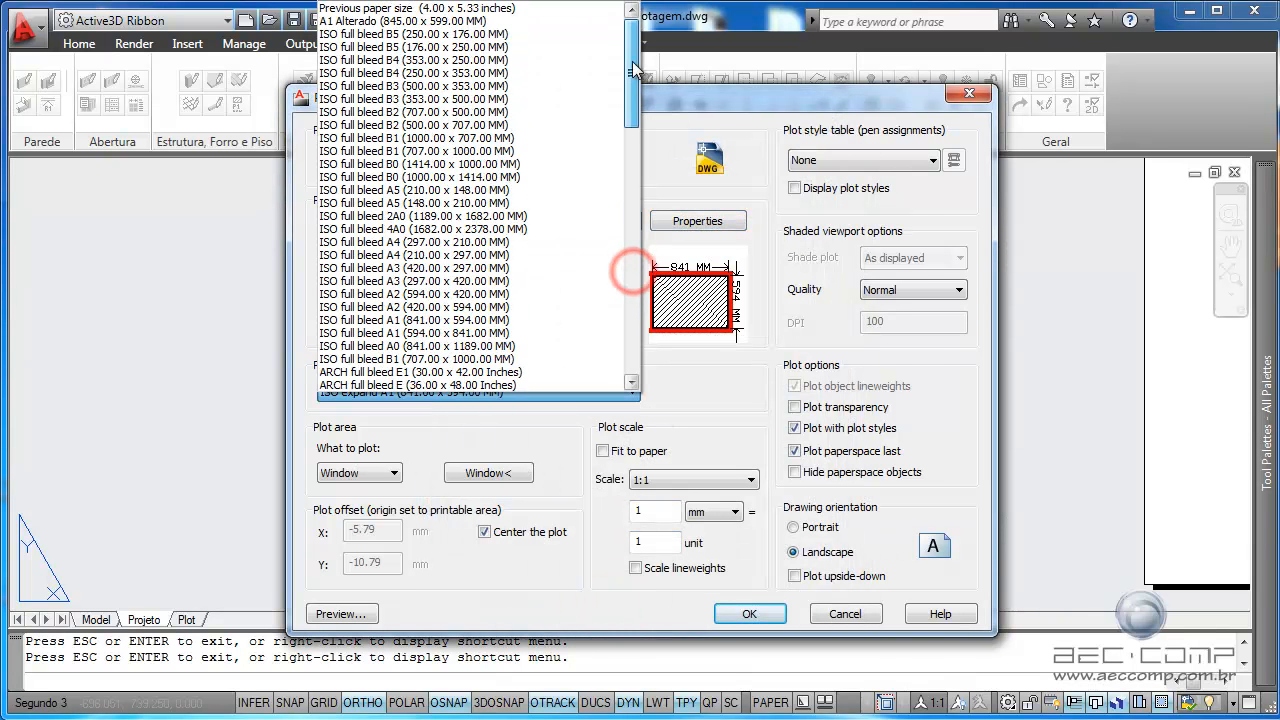
left_click(376, 27)
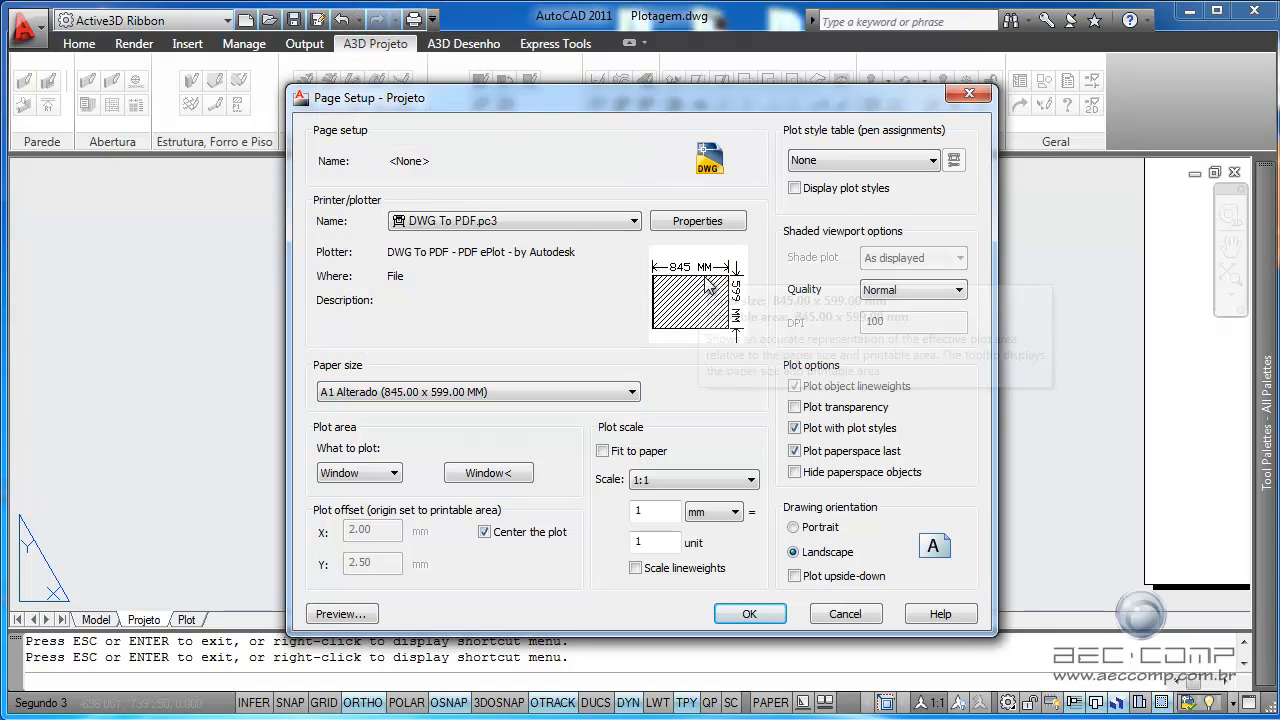
mouse_move(726, 312)
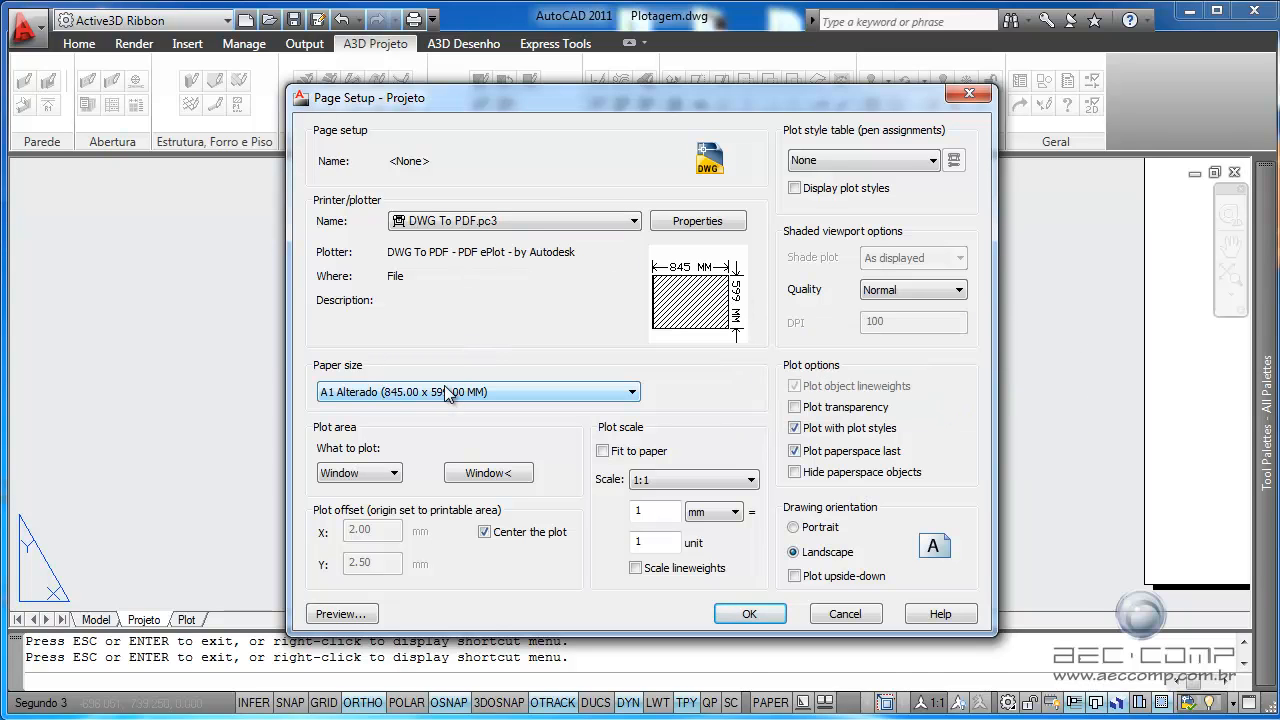
Step: Assign the 6 Espessuras com preto.ctb plot style table to the Projeto page setup
mouse_move(866, 160)
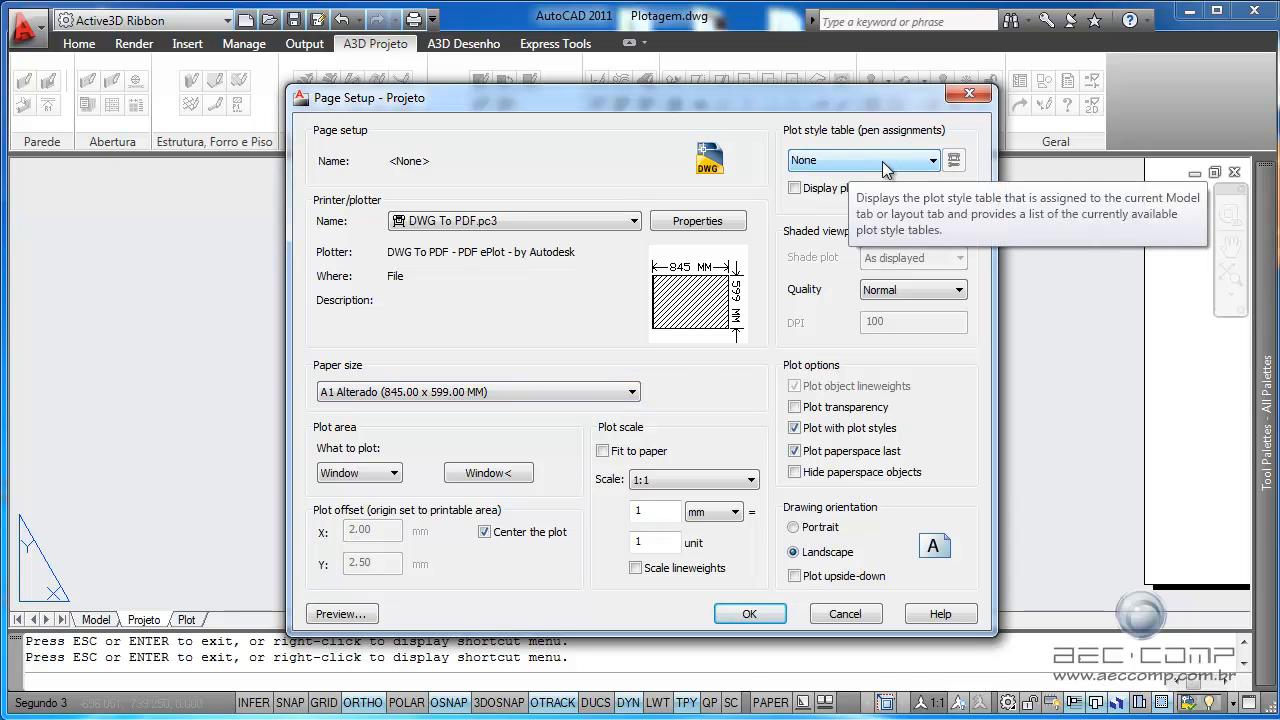
left_click(883, 163)
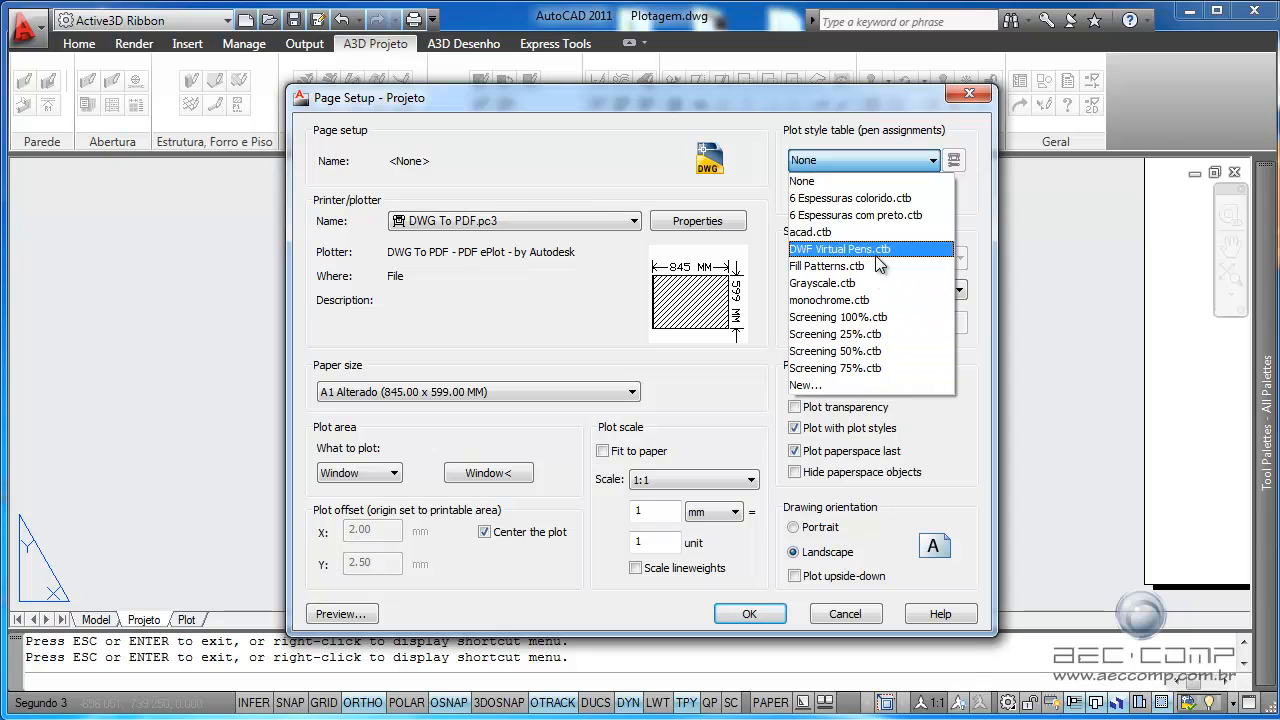
left_click(860, 214)
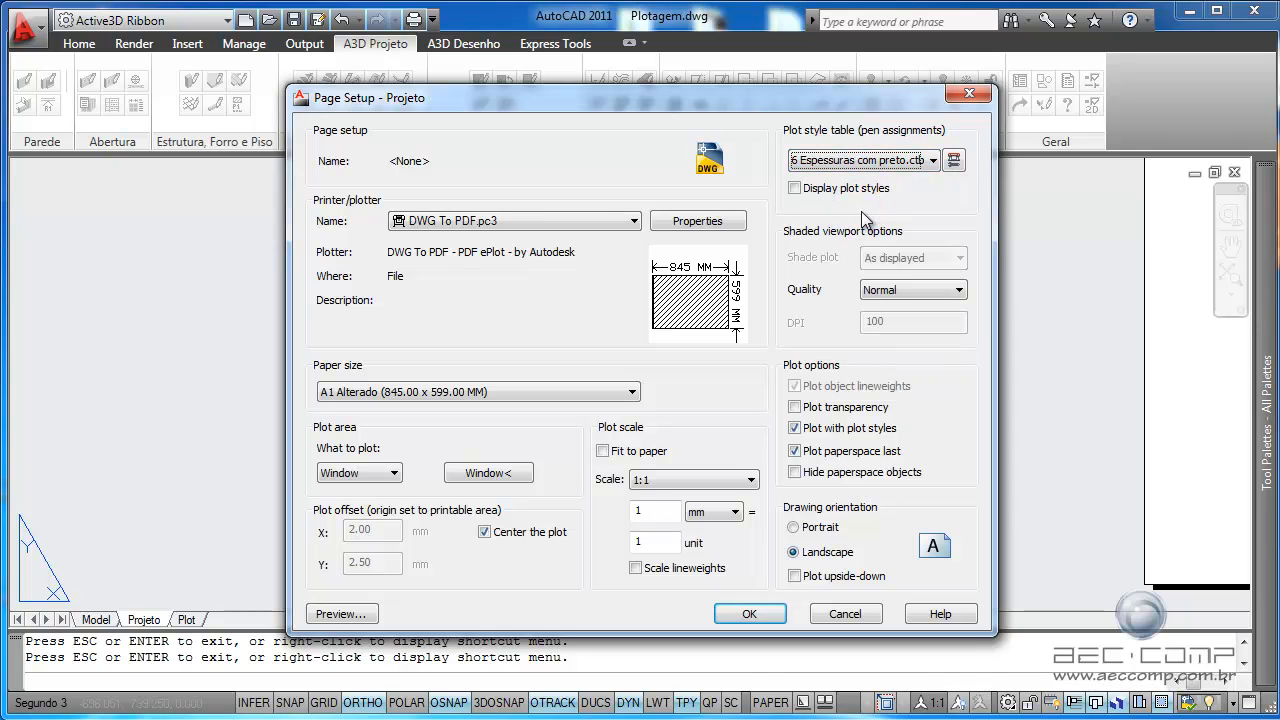
Step: Preview the plot and examine the sheet frame, title block, and the line weights and hatches of both floor plans
left_click(335, 613)
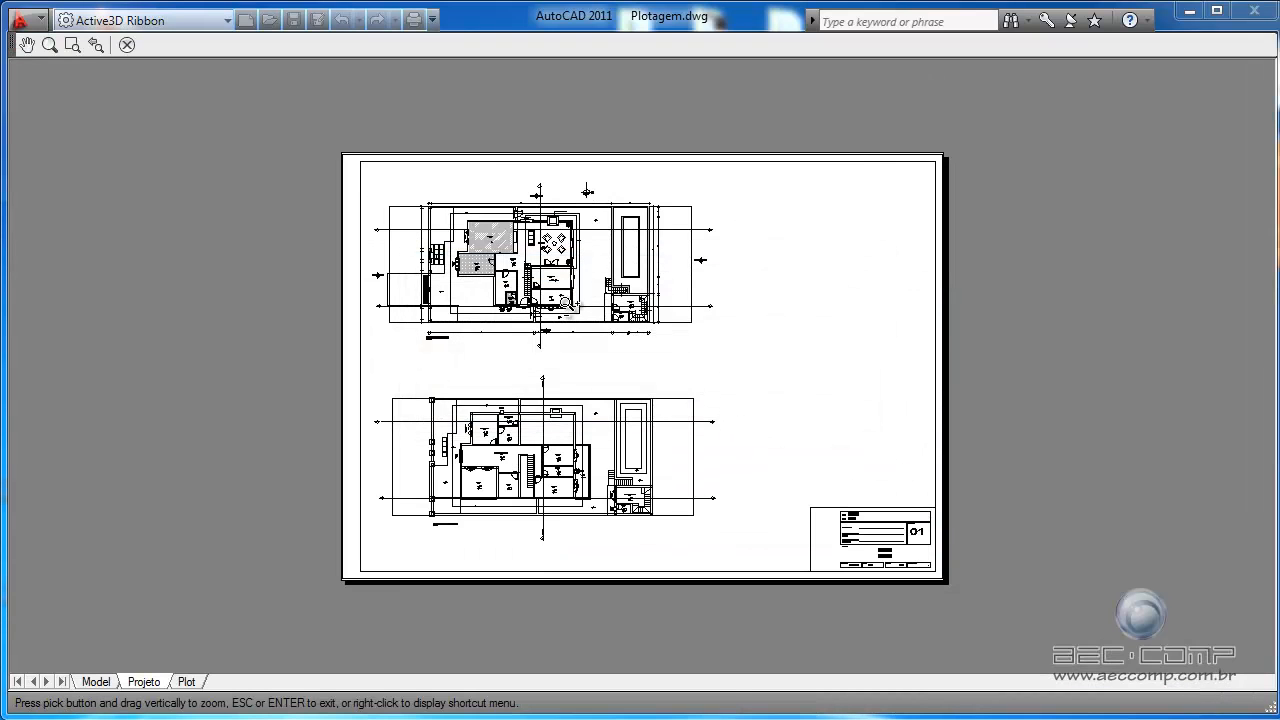
scroll(549, 432, "up", 3)
scroll(900, 480, "up", 2)
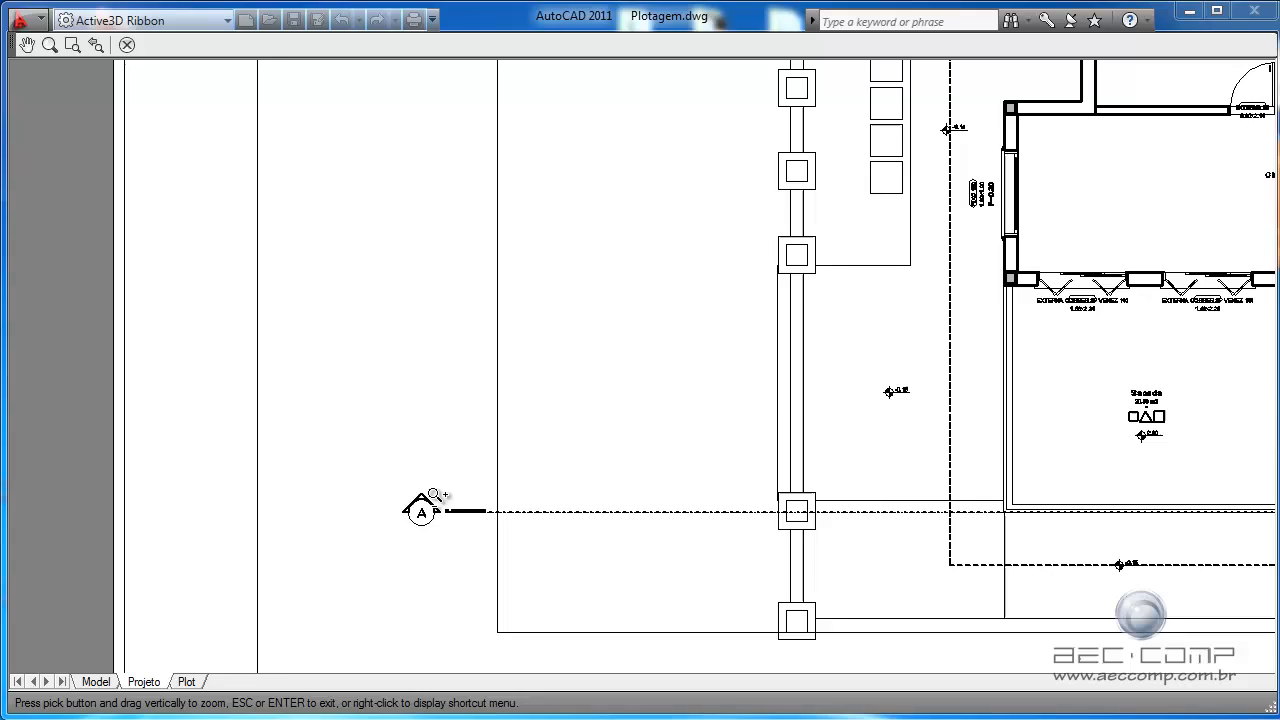
scroll(565, 447, "down", 8)
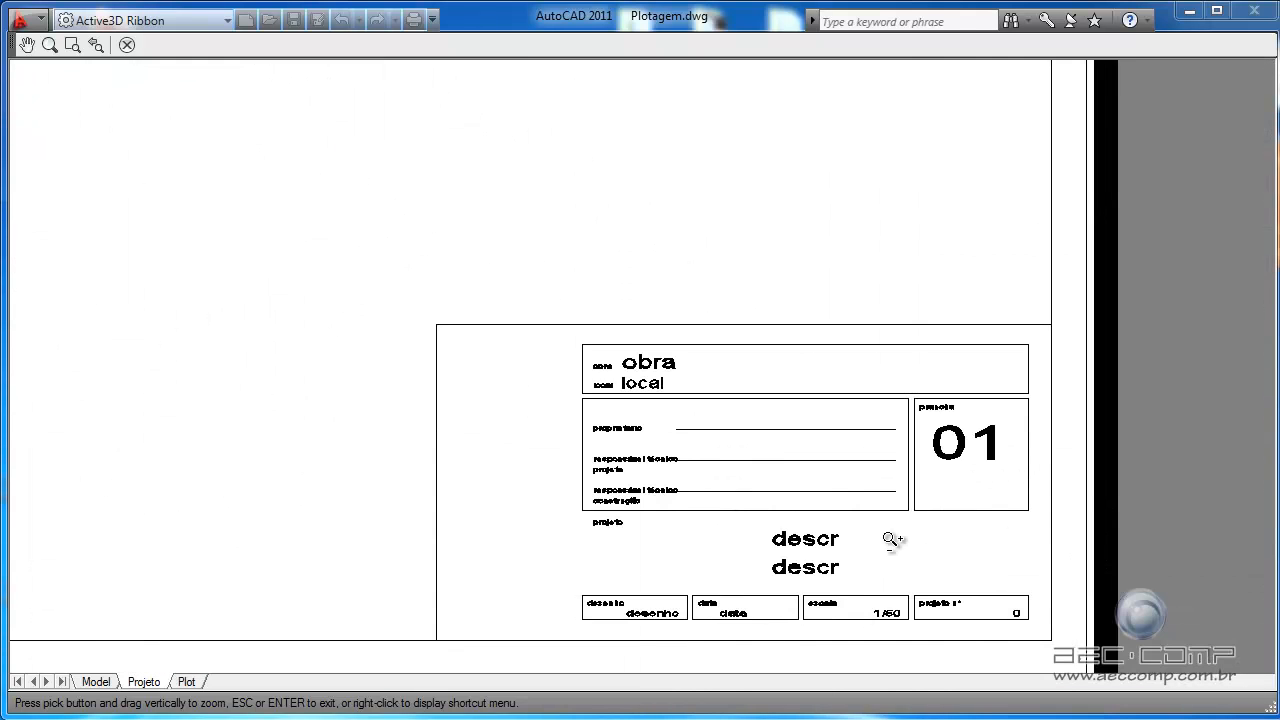
scroll(763, 498, "down", 4)
middle_click_drag(492, 327, 767, 550)
scroll(767, 550, "down", 1)
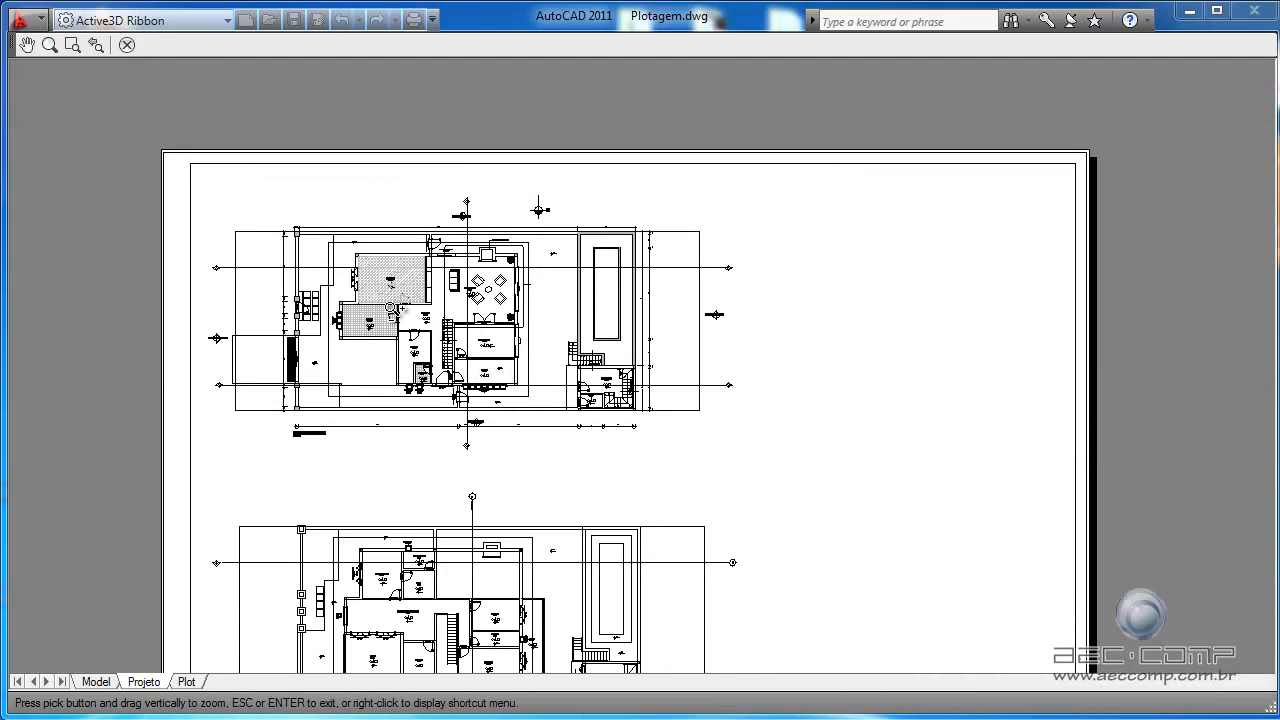
scroll(326, 319, "up", 5)
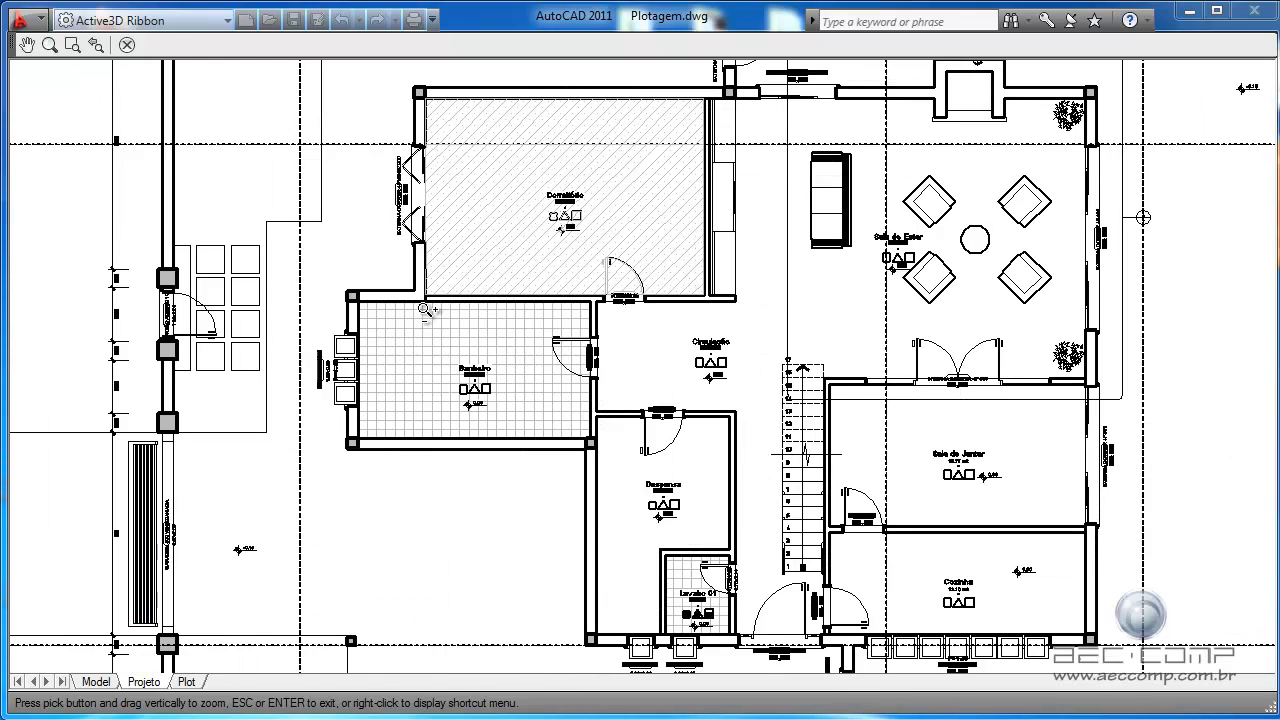
scroll(432, 315, "up", 3)
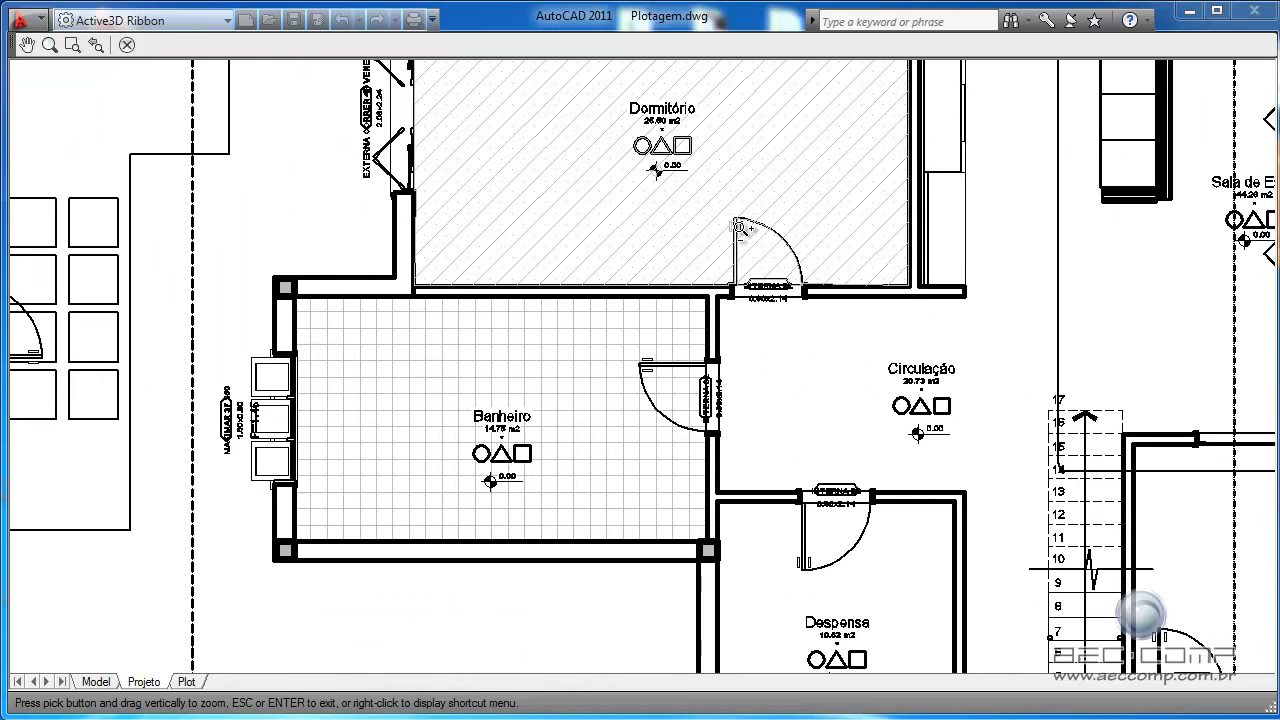
scroll(727, 227, "down", 5)
scroll(655, 363, "down", 3)
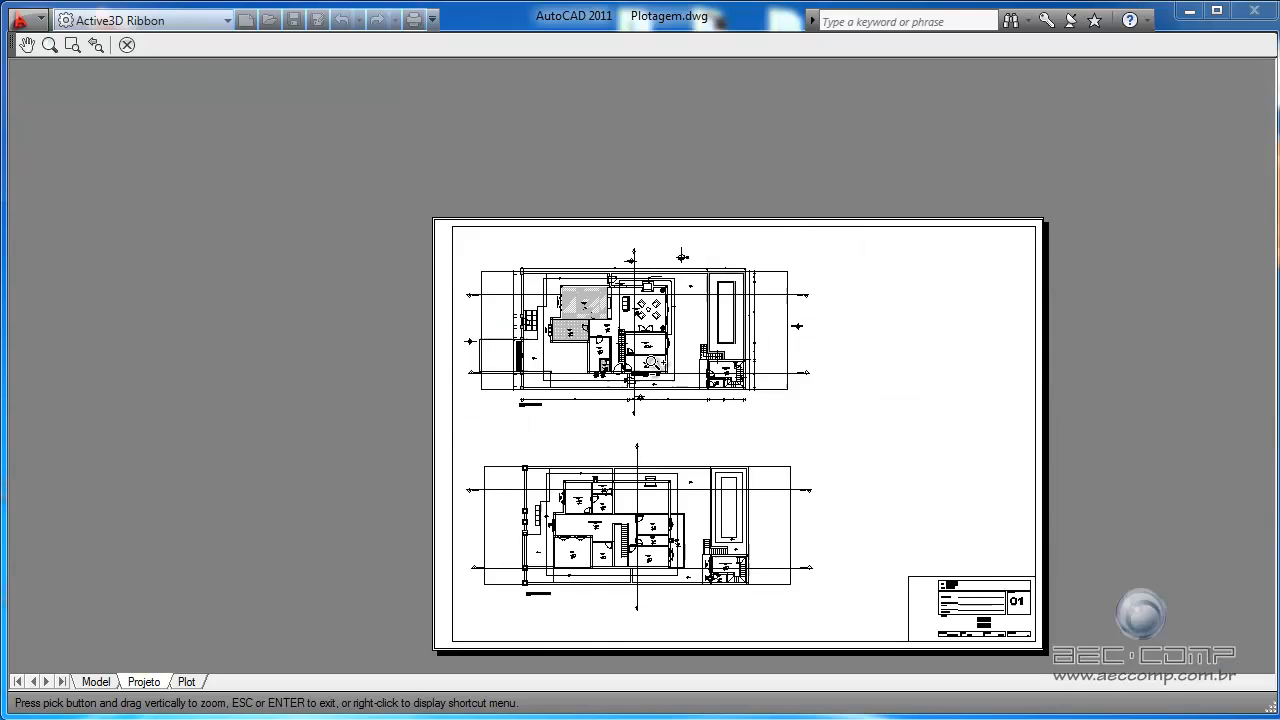
scroll(288, 178, "up", 10)
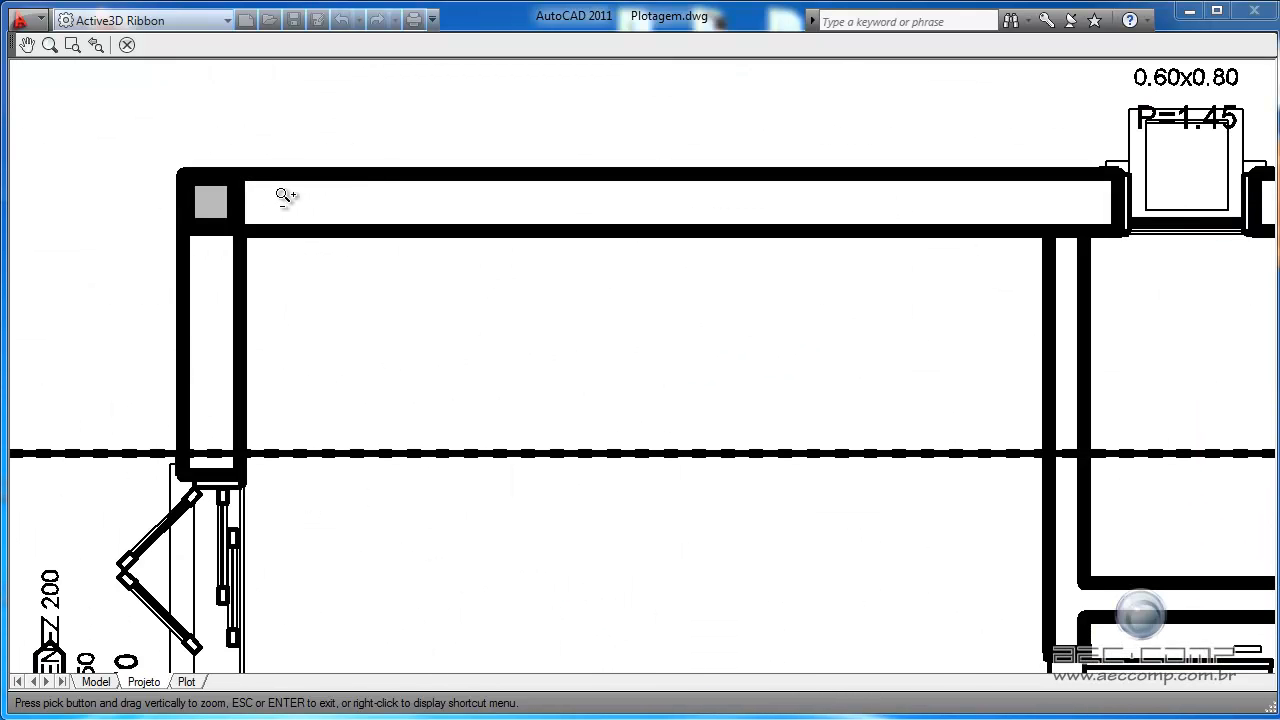
scroll(294, 263, "down", 10)
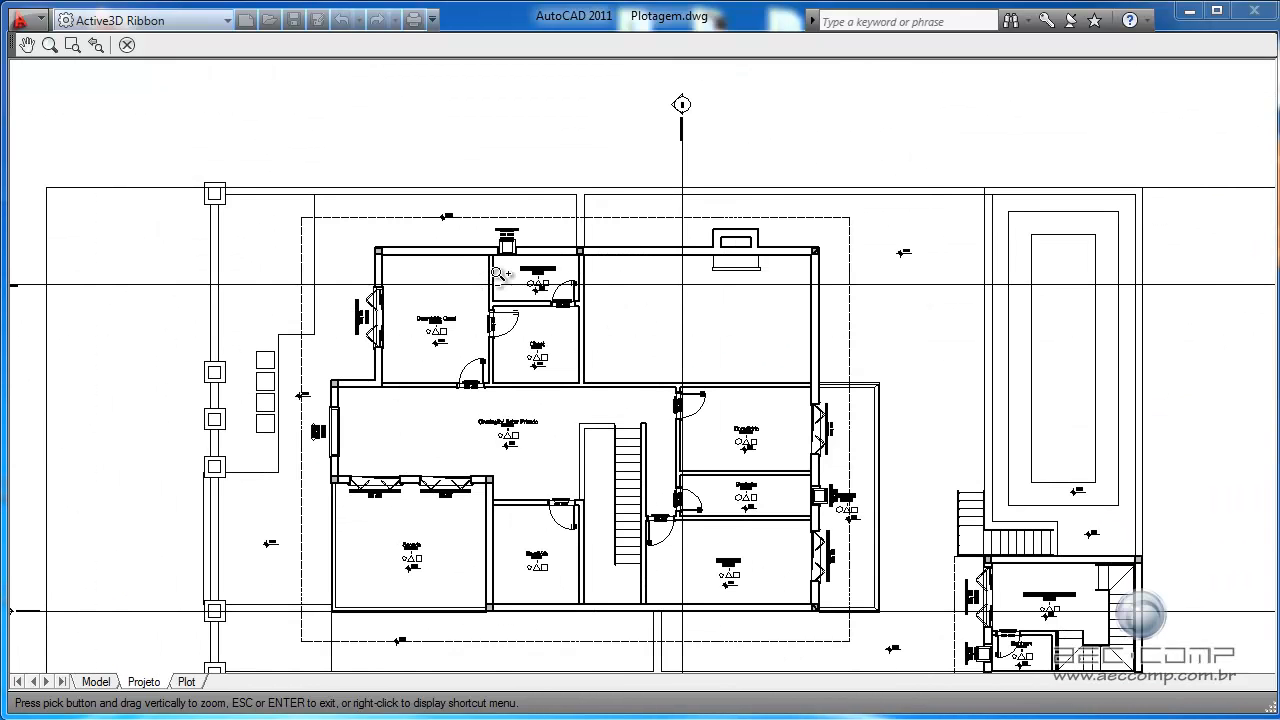
middle_click_drag(505, 420, 474, 423)
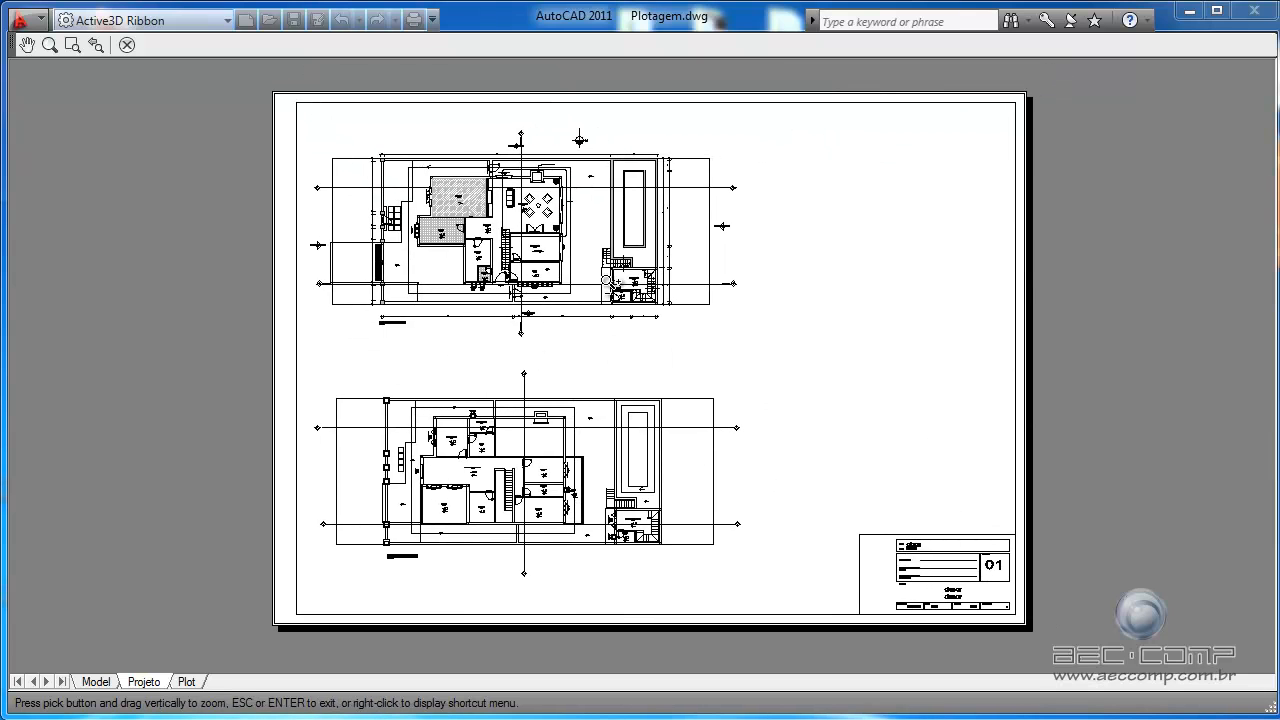
Step: Exit the plot preview, accept the Projeto page setup and close the Page Setup Manager
right_click(605, 279)
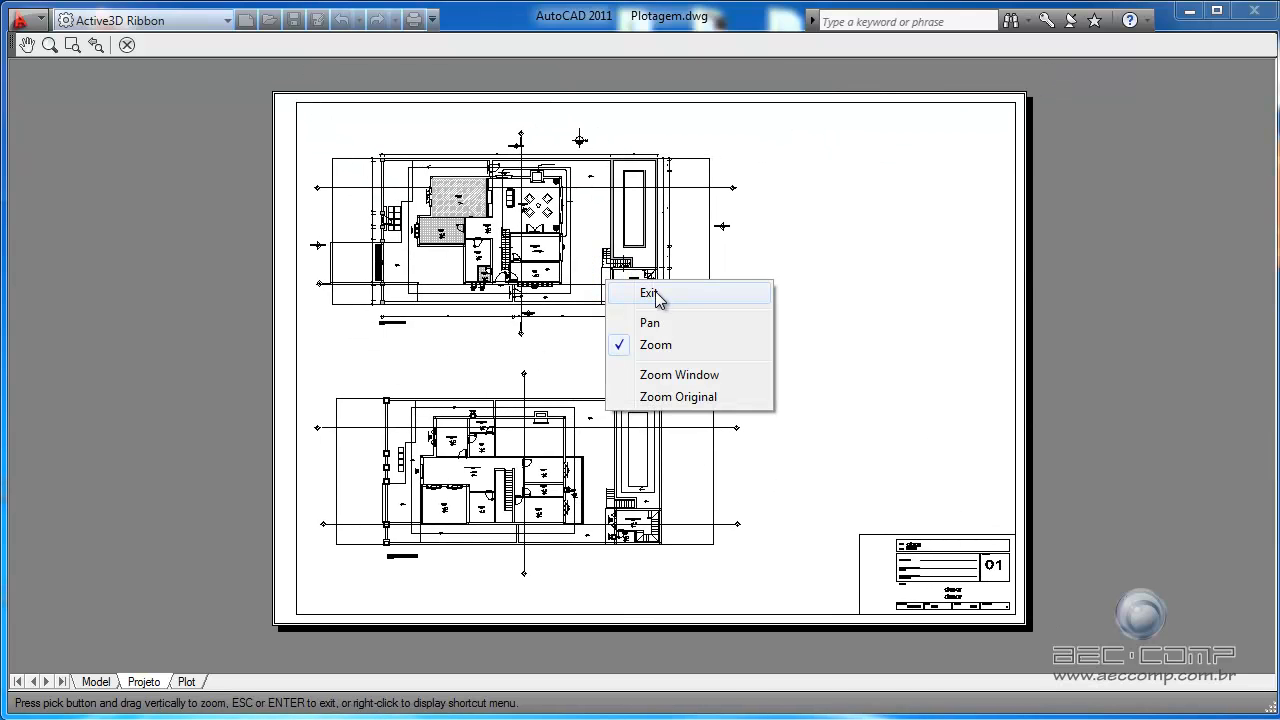
left_click(650, 291)
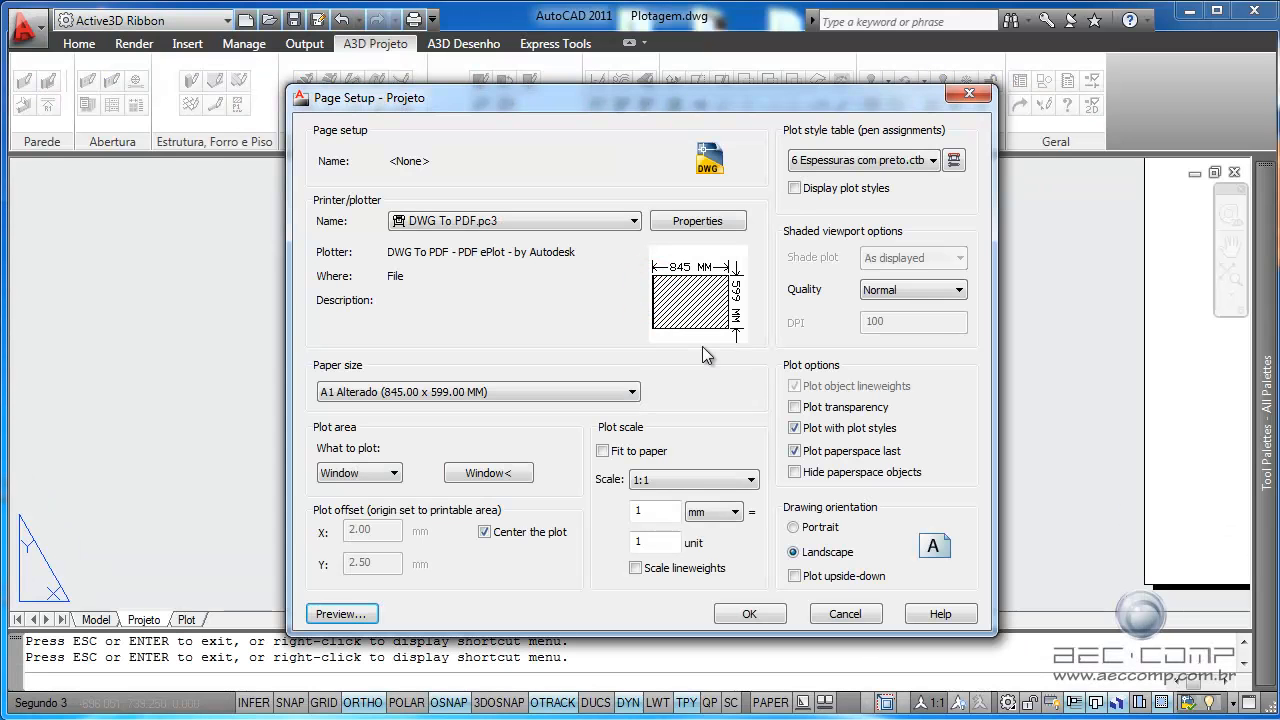
left_click(749, 614)
left_click(728, 576)
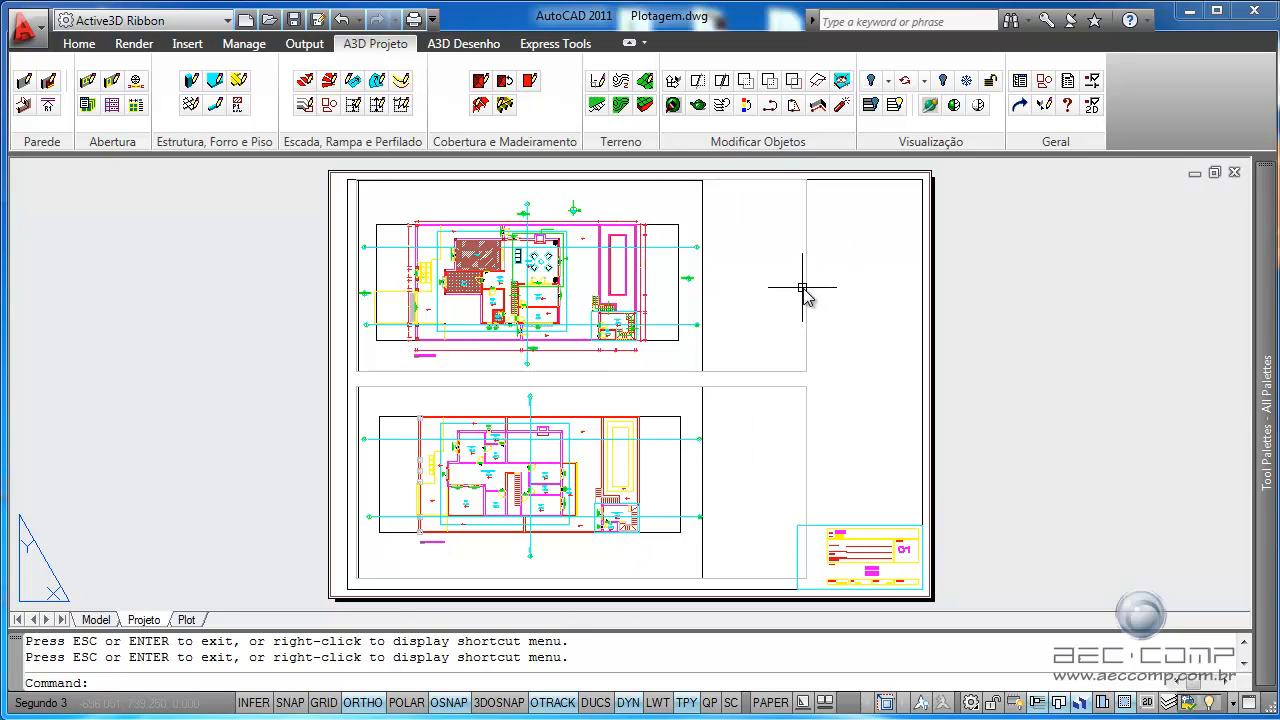
Step: Start a plot of the Projeto layout, check the ground floor plan in the preview and send the sheet to plot
right_click(150, 622)
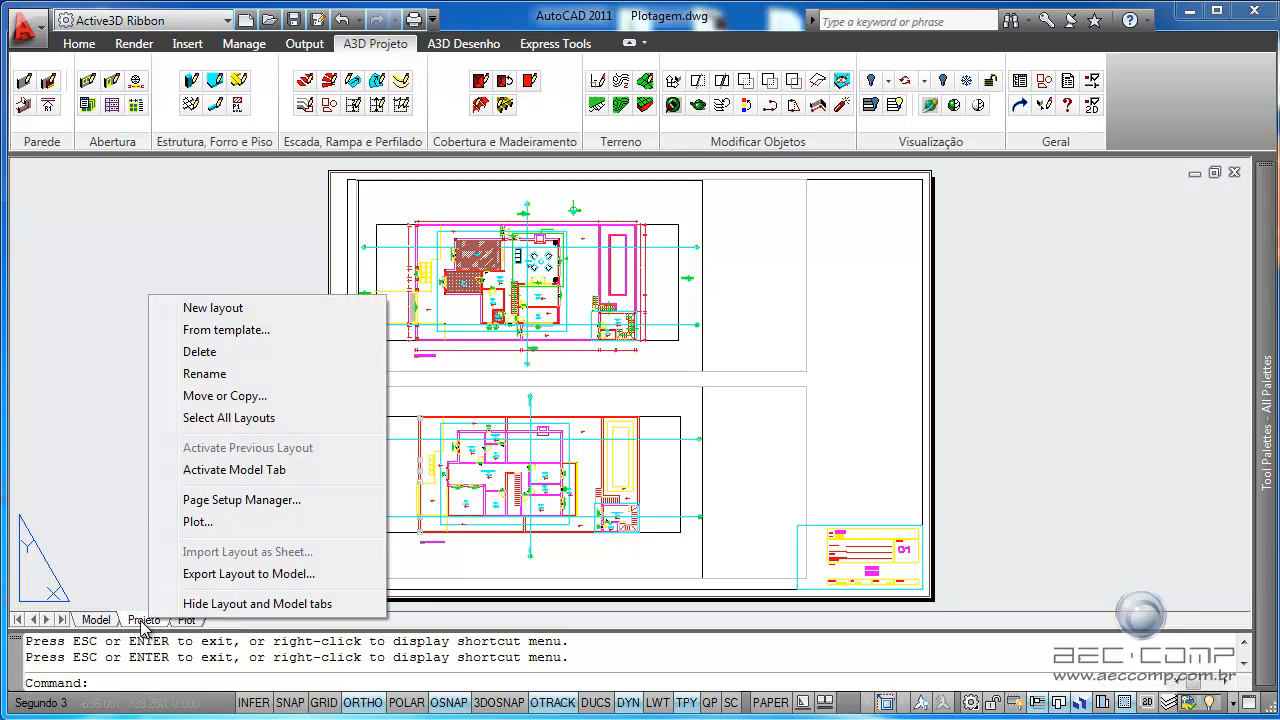
left_click(215, 521)
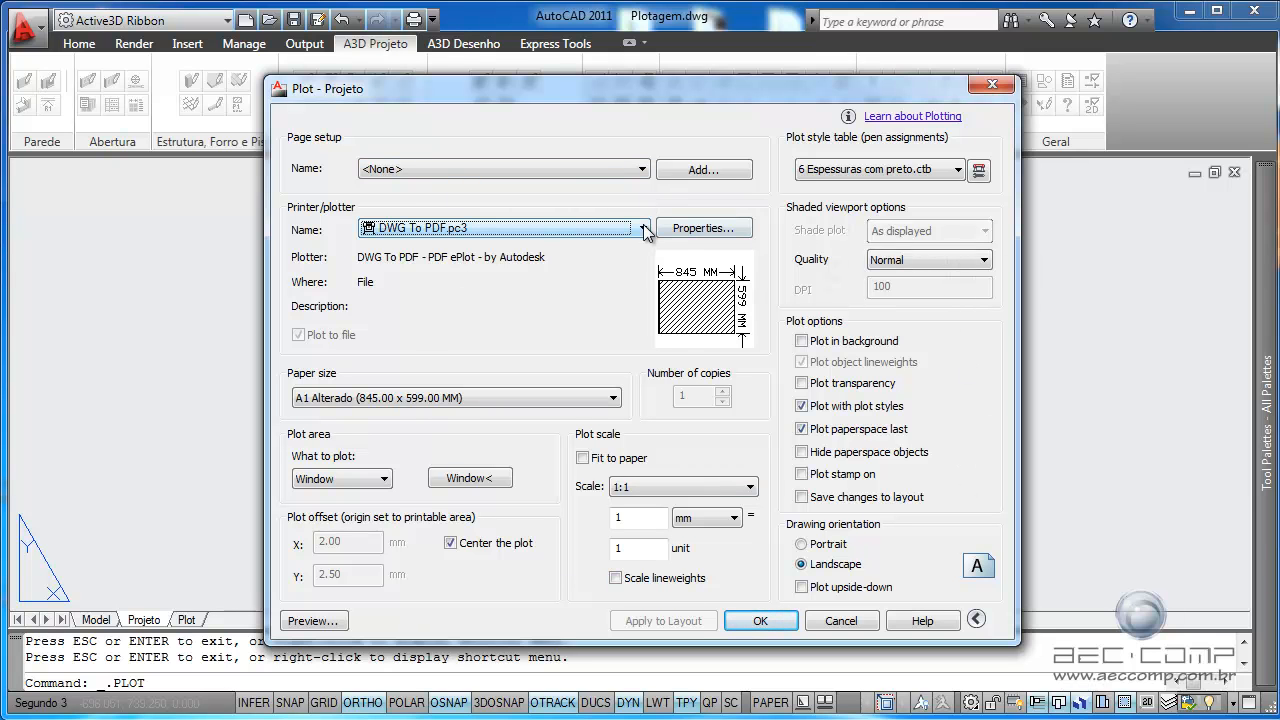
left_click(335, 621)
scroll(420, 285, "up", 5)
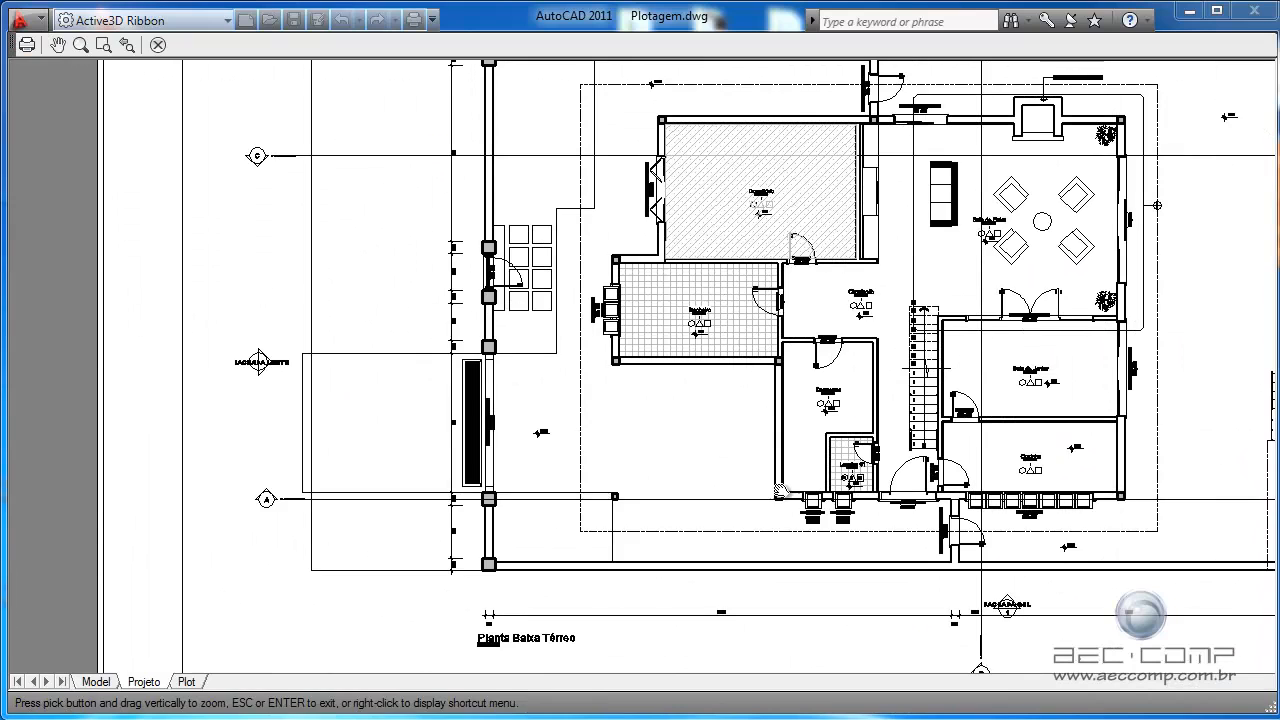
scroll(783, 492, "down", 5)
right_click(724, 460)
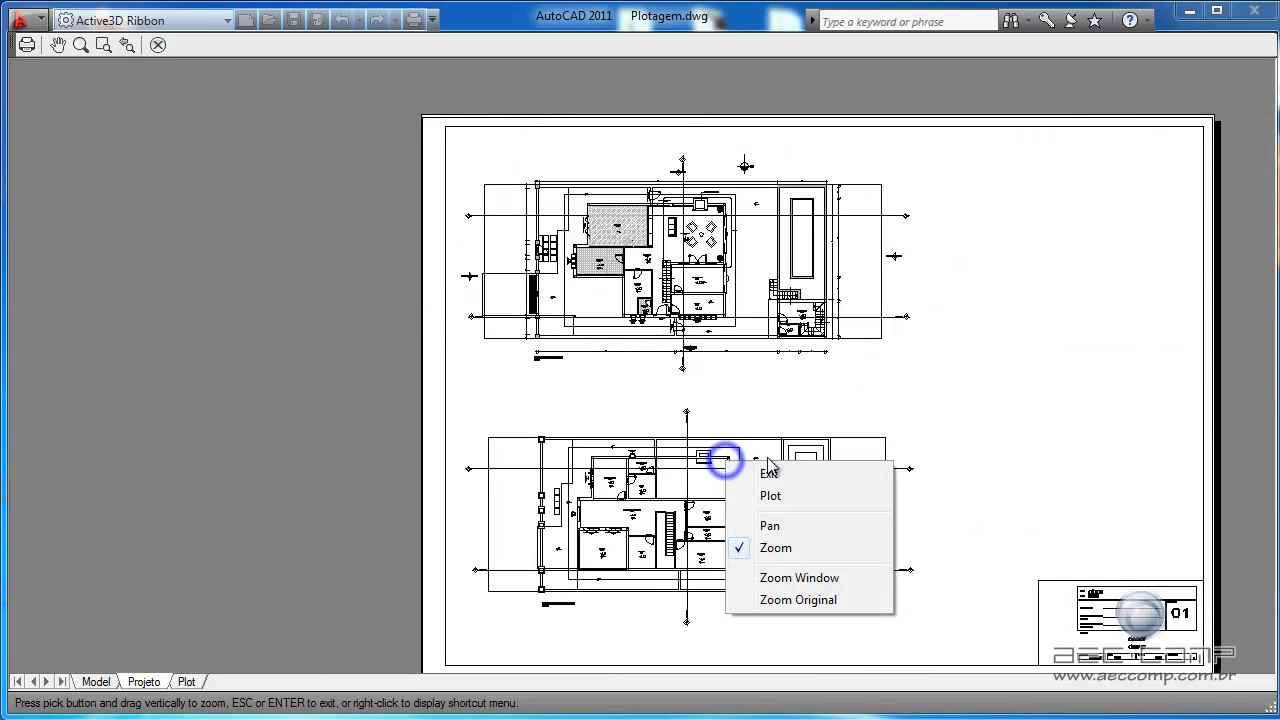
left_click(789, 496)
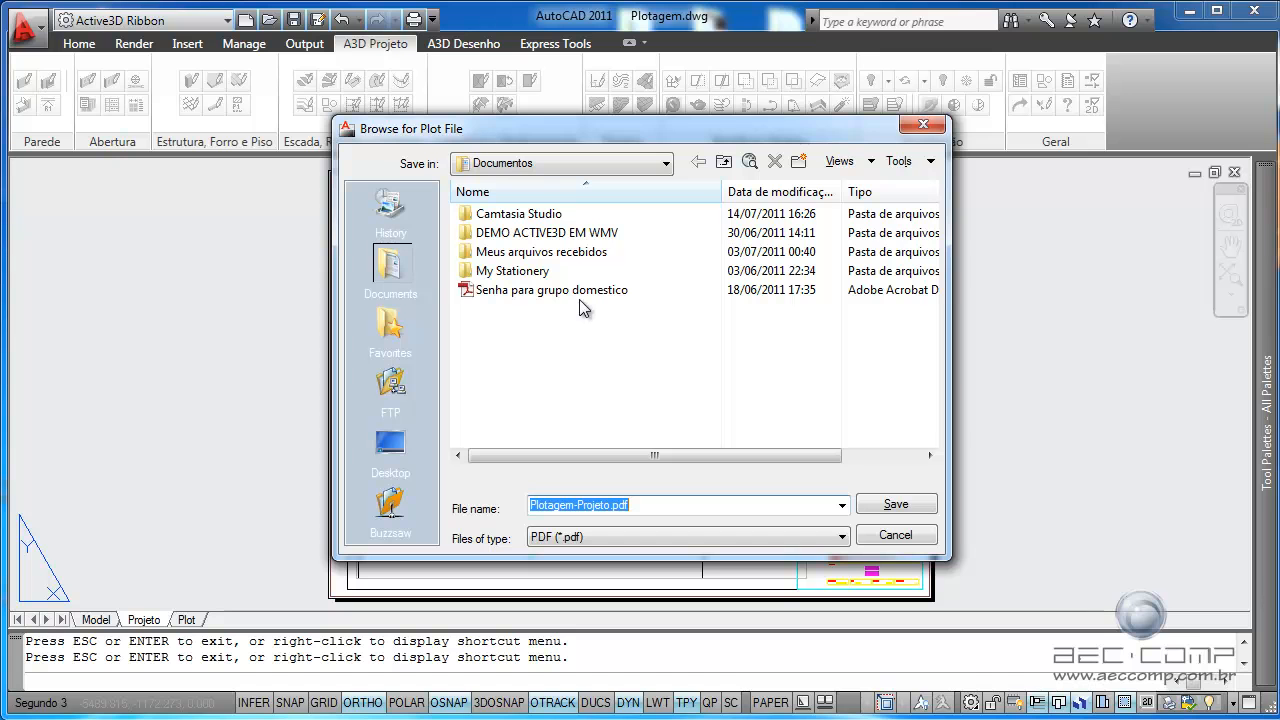
Step: Save the plot to the desktop (Área de Trabalho) as Teste Plotagem PDF, overwriting the existing file
left_click(602, 163)
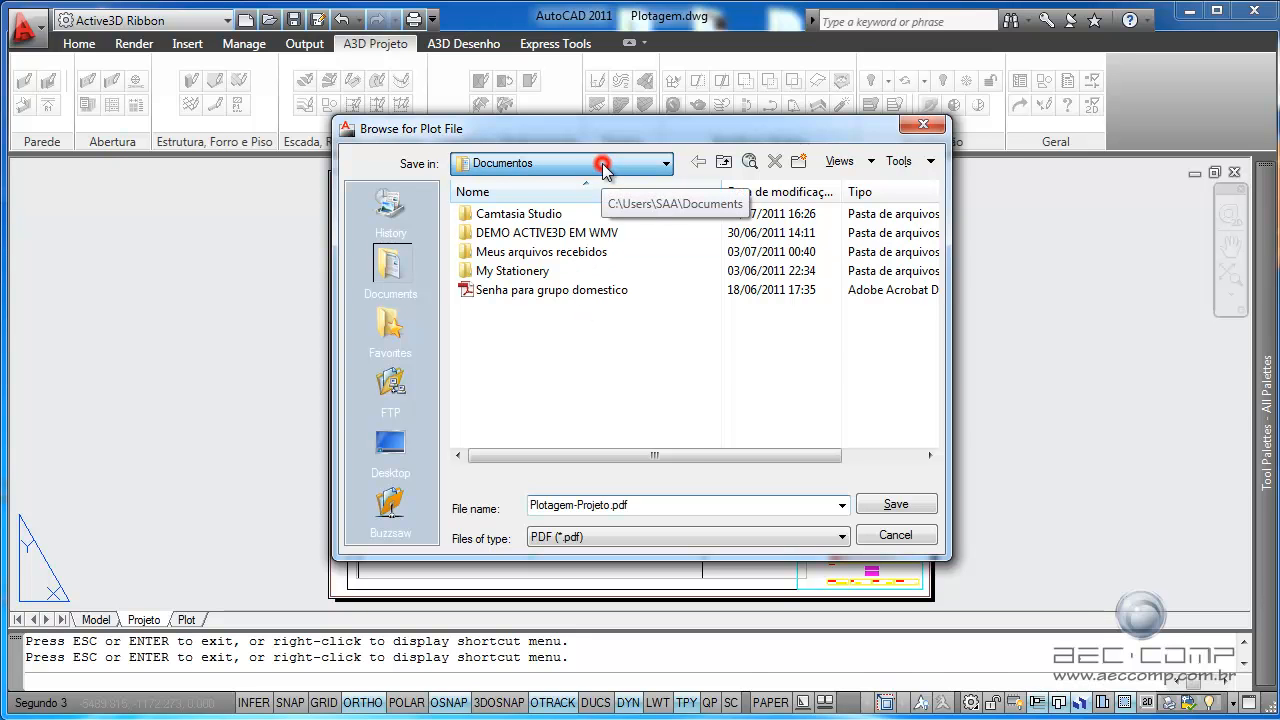
left_click(572, 186)
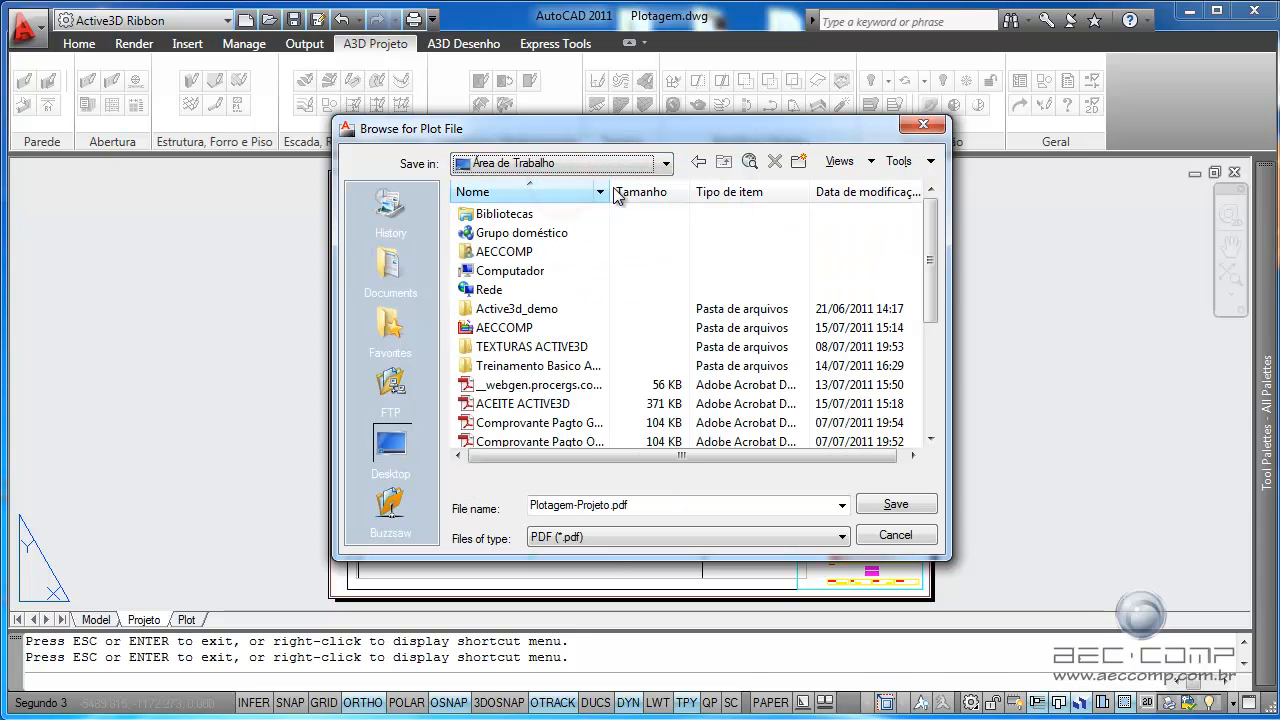
left_click(938, 318)
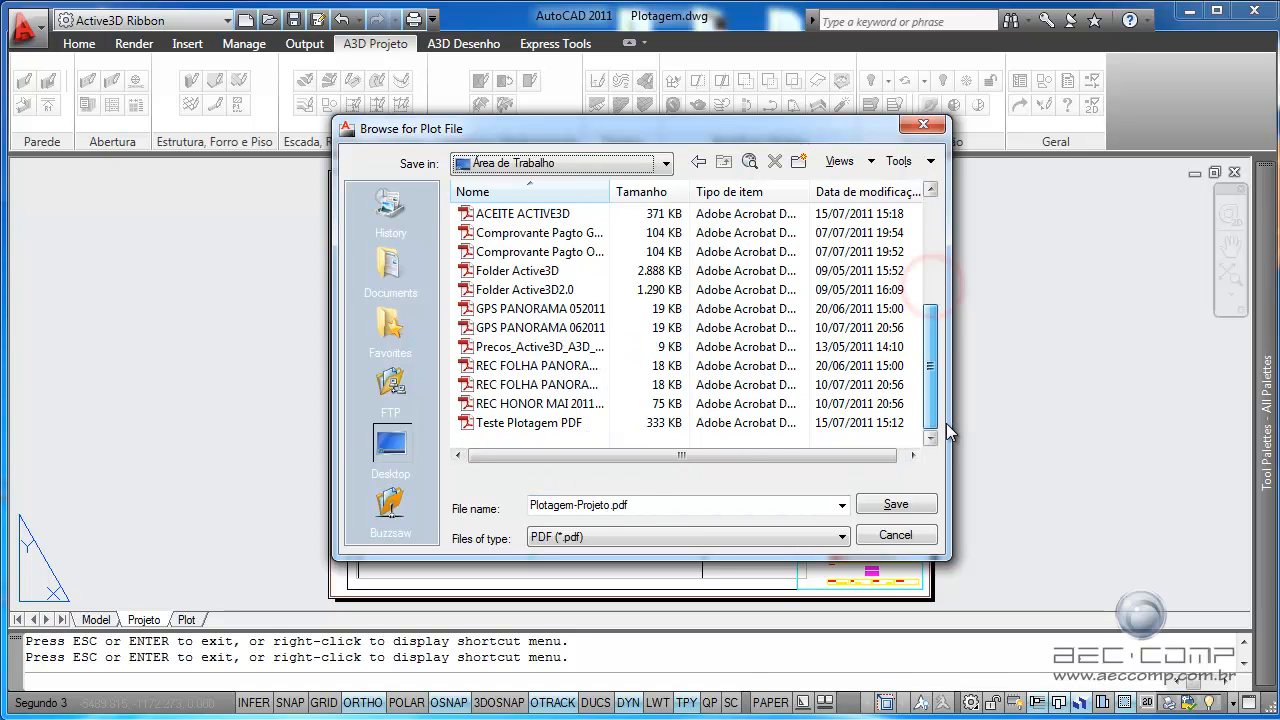
left_click(532, 505)
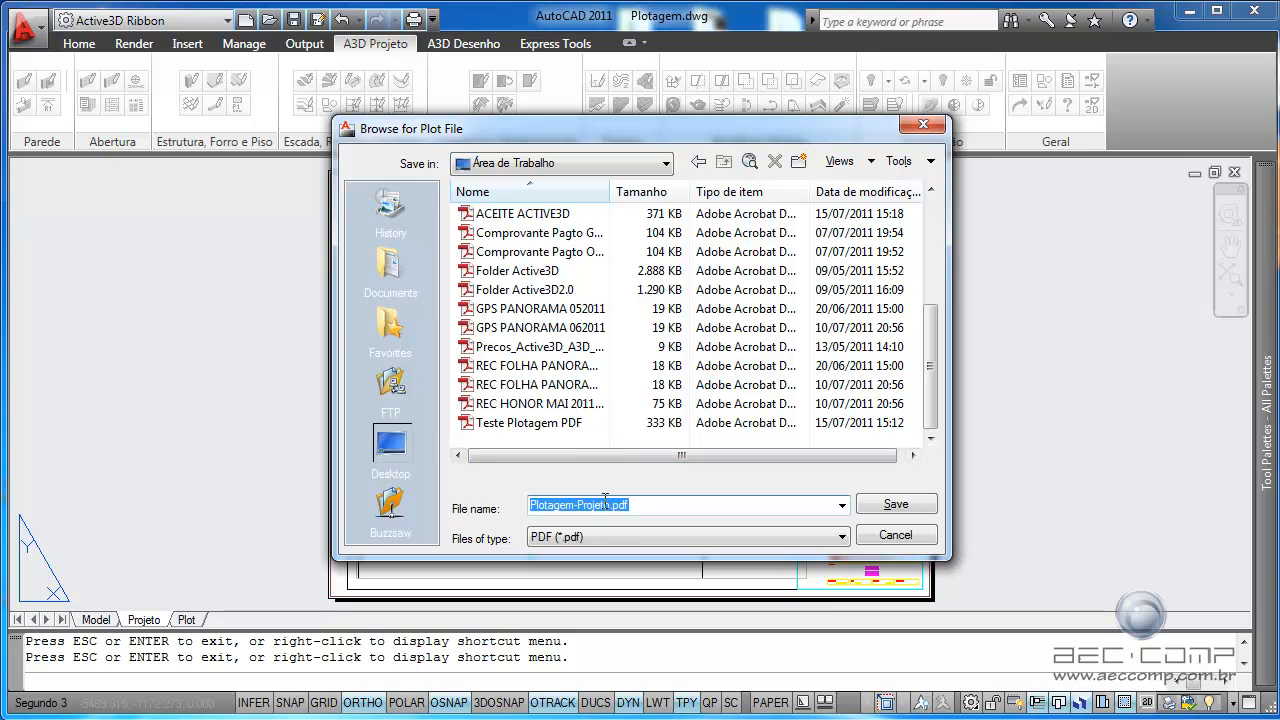
left_click(537, 424)
left_click(893, 505)
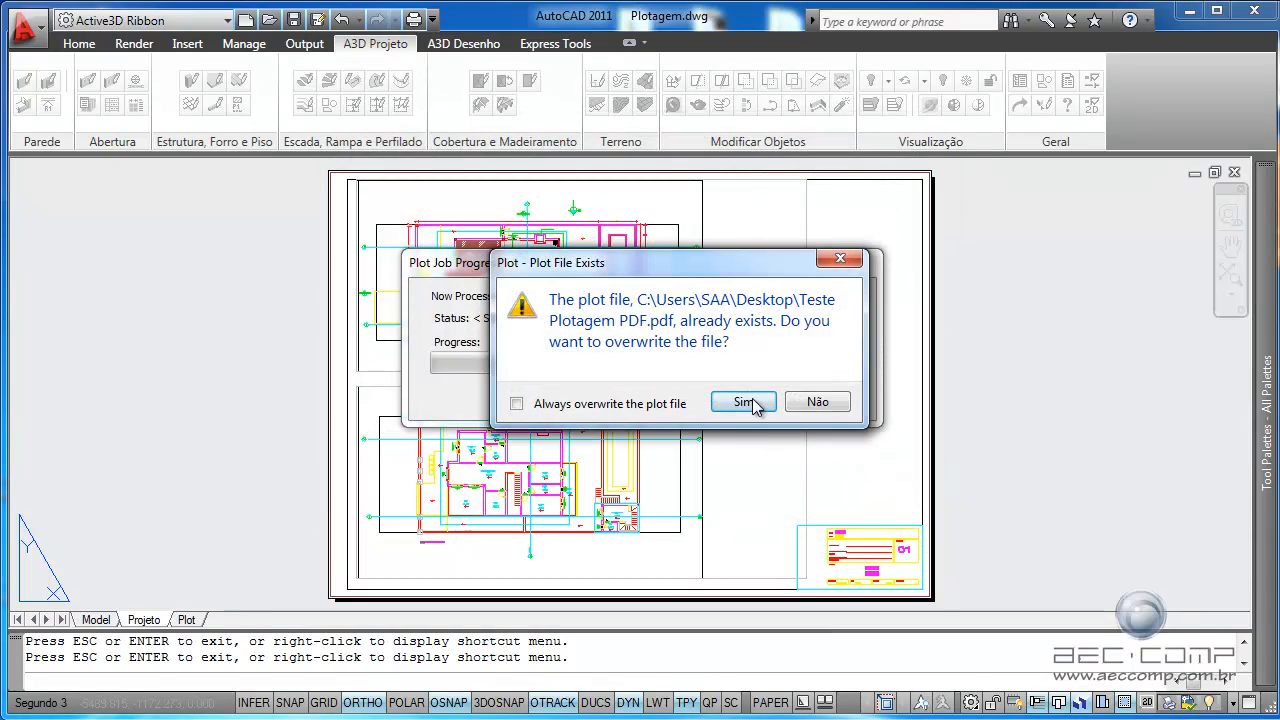
left_click(744, 402)
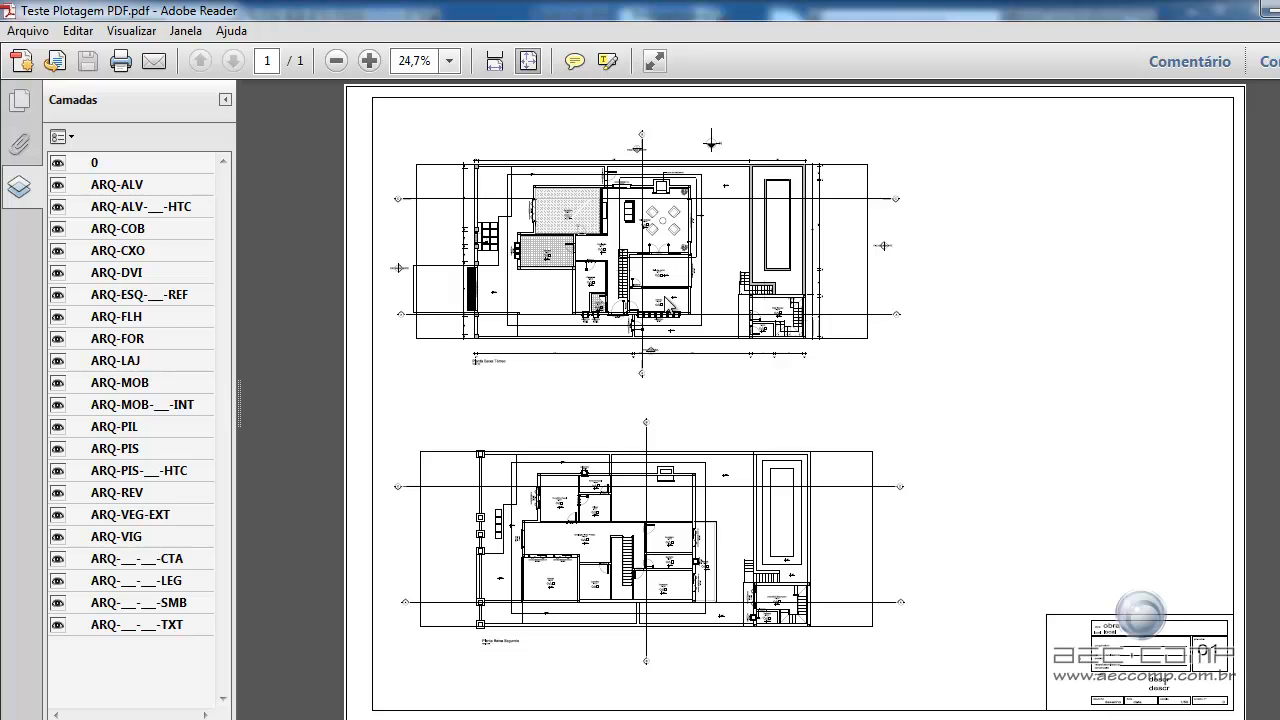
Step: Examine the plotted PDF in Adobe Reader at 200%, checking the line weights and hatch around the Dormitório
left_click(670, 360)
left_click(369, 62)
left_click(369, 62)
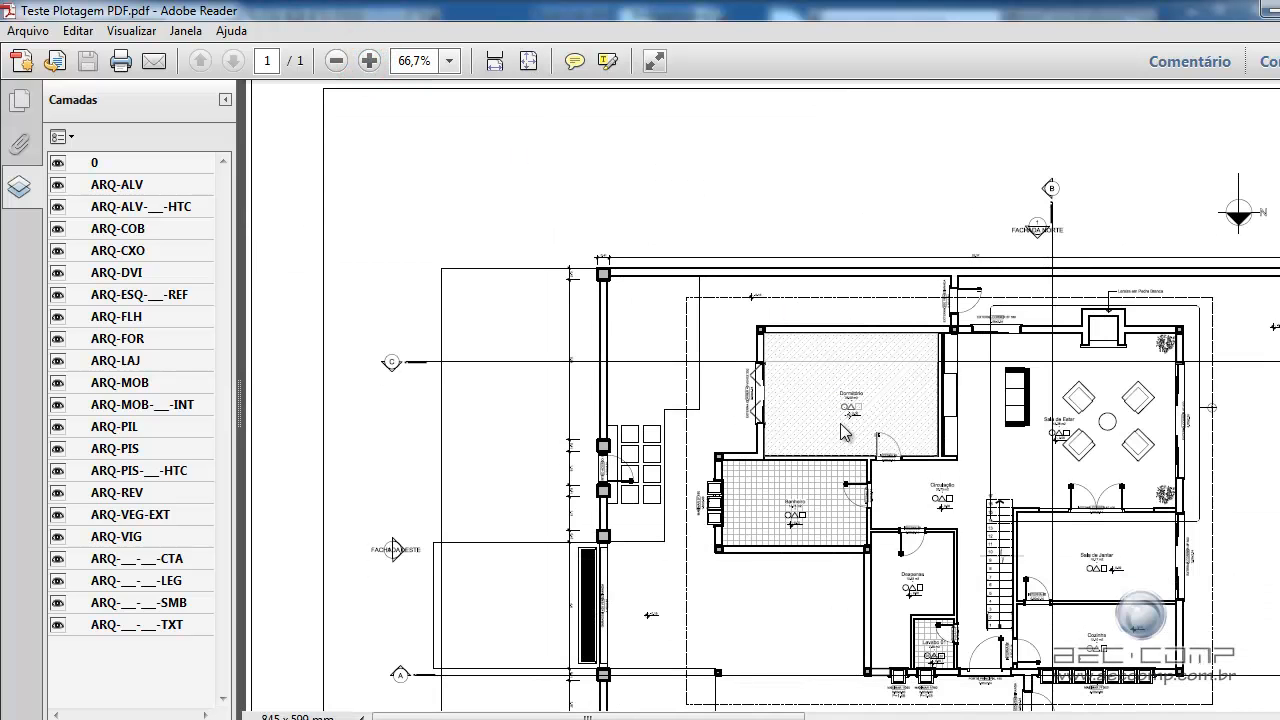
scroll(843, 432, "down", 2)
left_click(371, 62)
left_click(371, 62)
left_click(371, 62)
left_click(371, 62)
scroll(867, 366, "down", 8)
left_click_drag(497, 715, 632, 714)
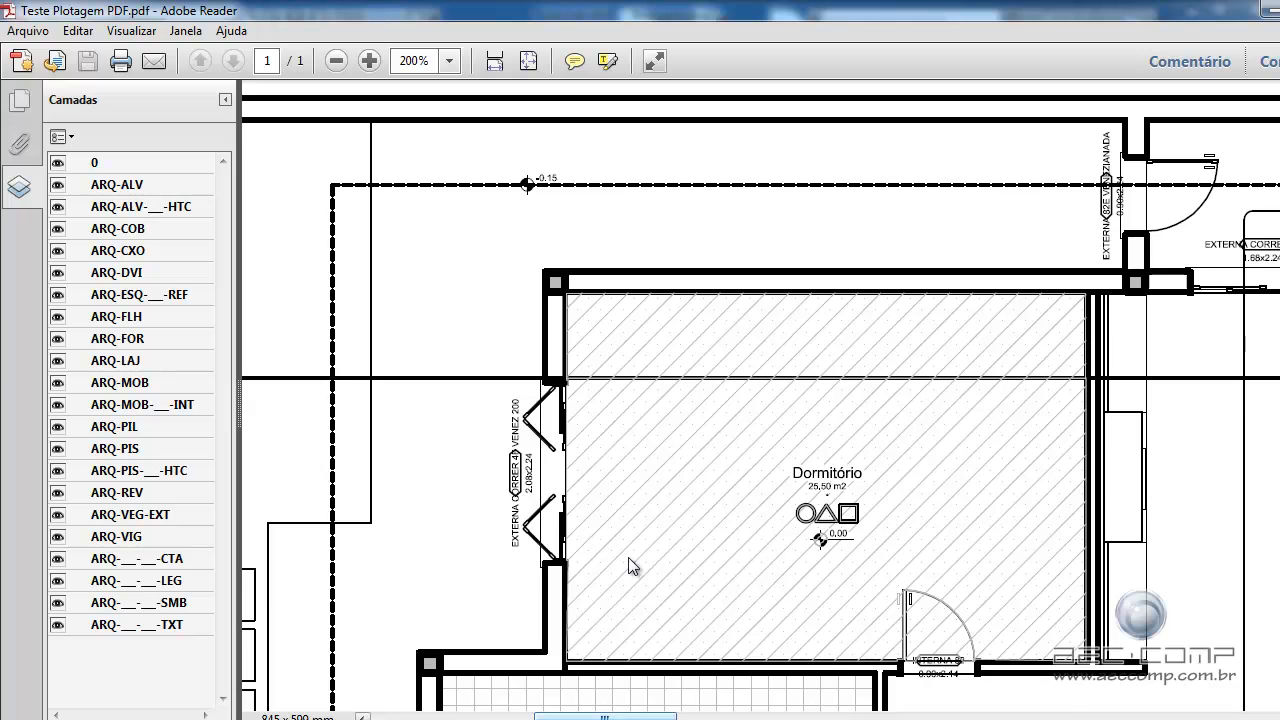
Step: Inspect the wall line weights, floor hatches and room labels around the Banheiro, Despensa and Lavabo 01
scroll(651, 443, "down", 6)
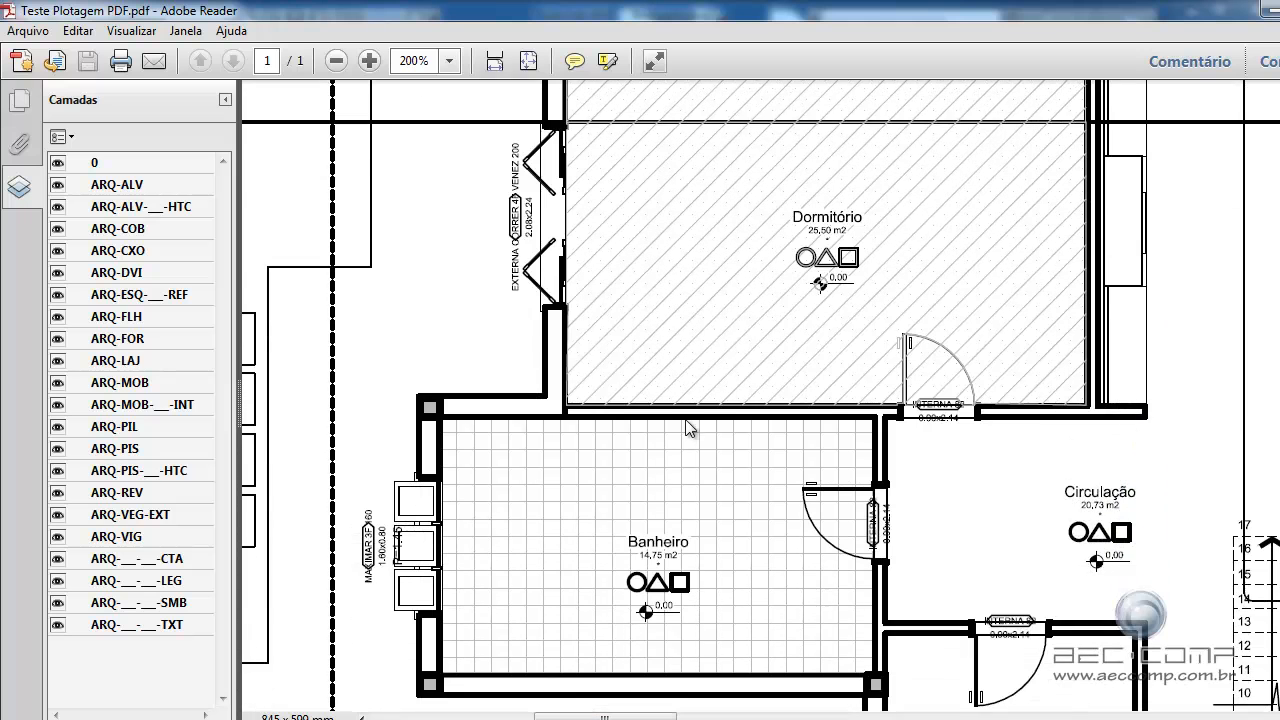
scroll(696, 425, "down", 1)
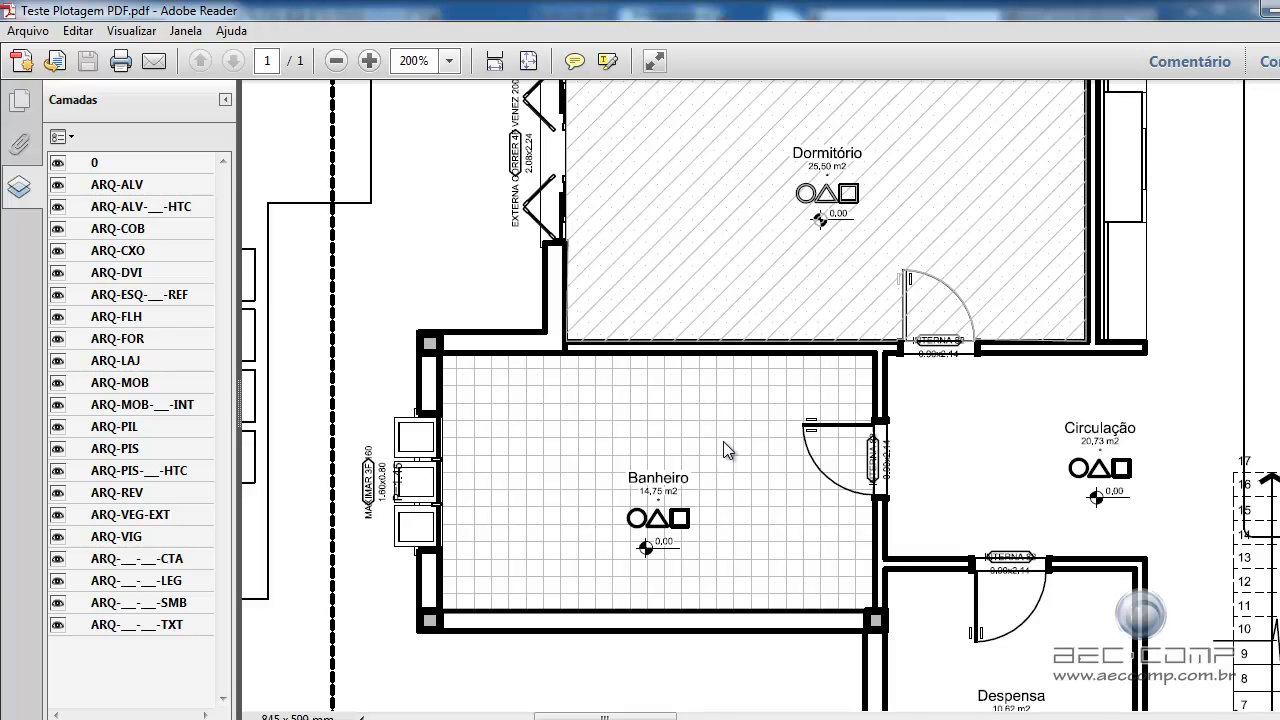
scroll(658, 450, "down", 3)
scroll(660, 473, "up", 2)
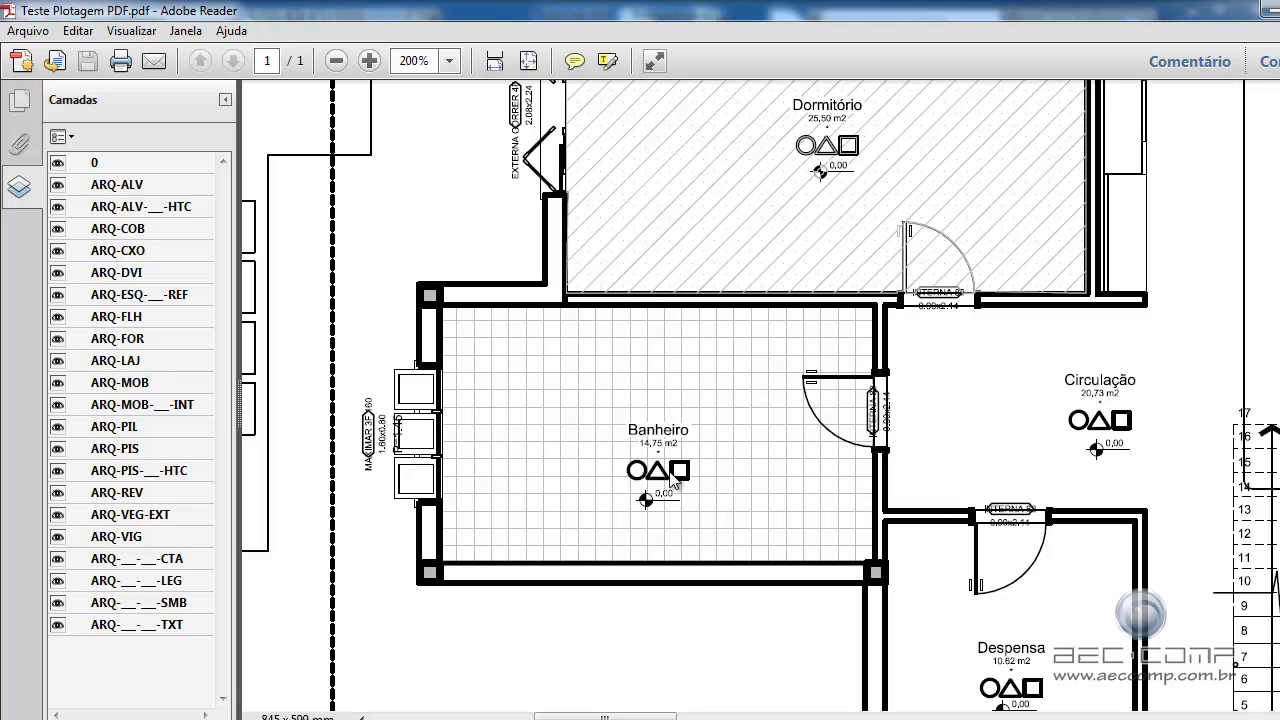
scroll(675, 482, "up", 3)
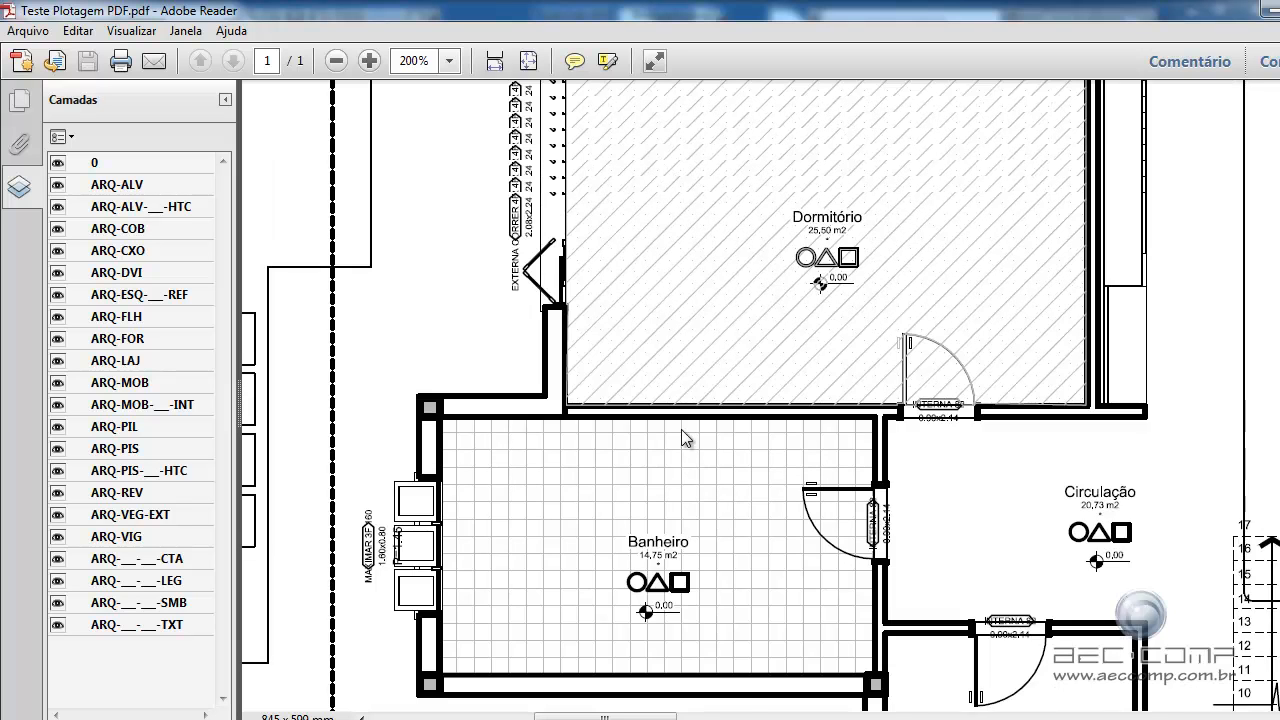
scroll(451, 329, "down", 4)
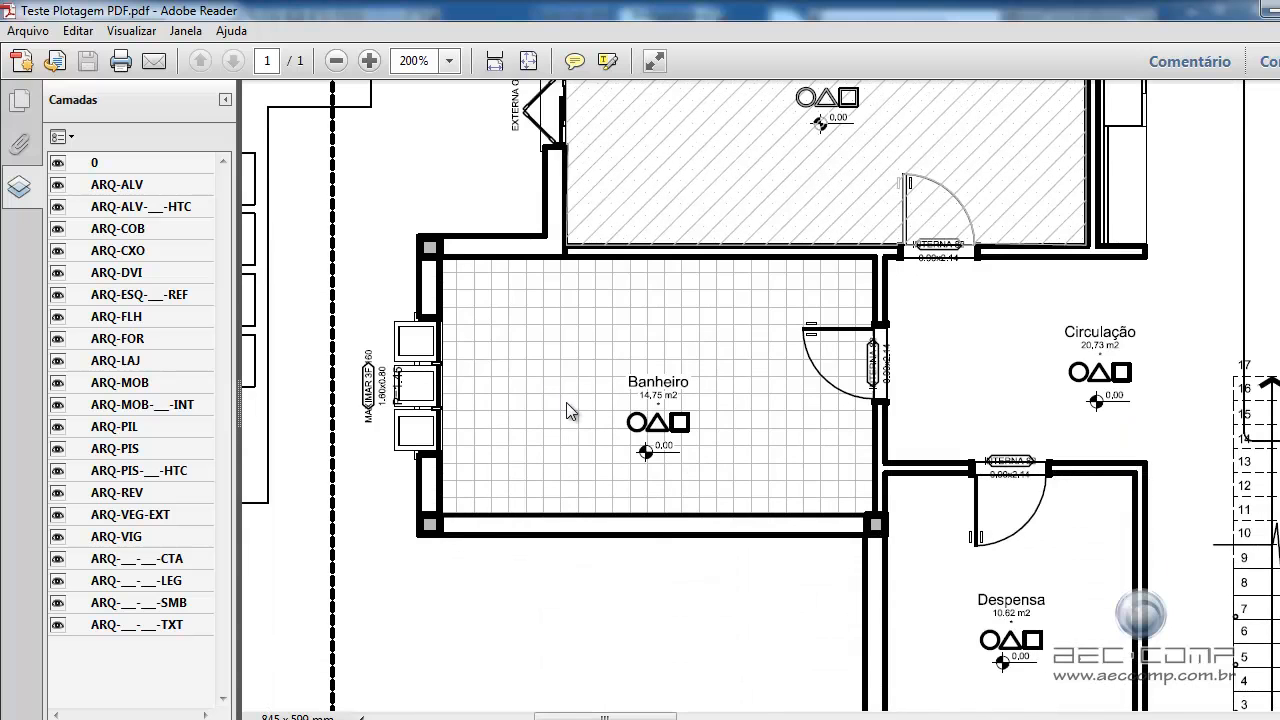
scroll(566, 402, "down", 5)
scroll(660, 520, "down", 4)
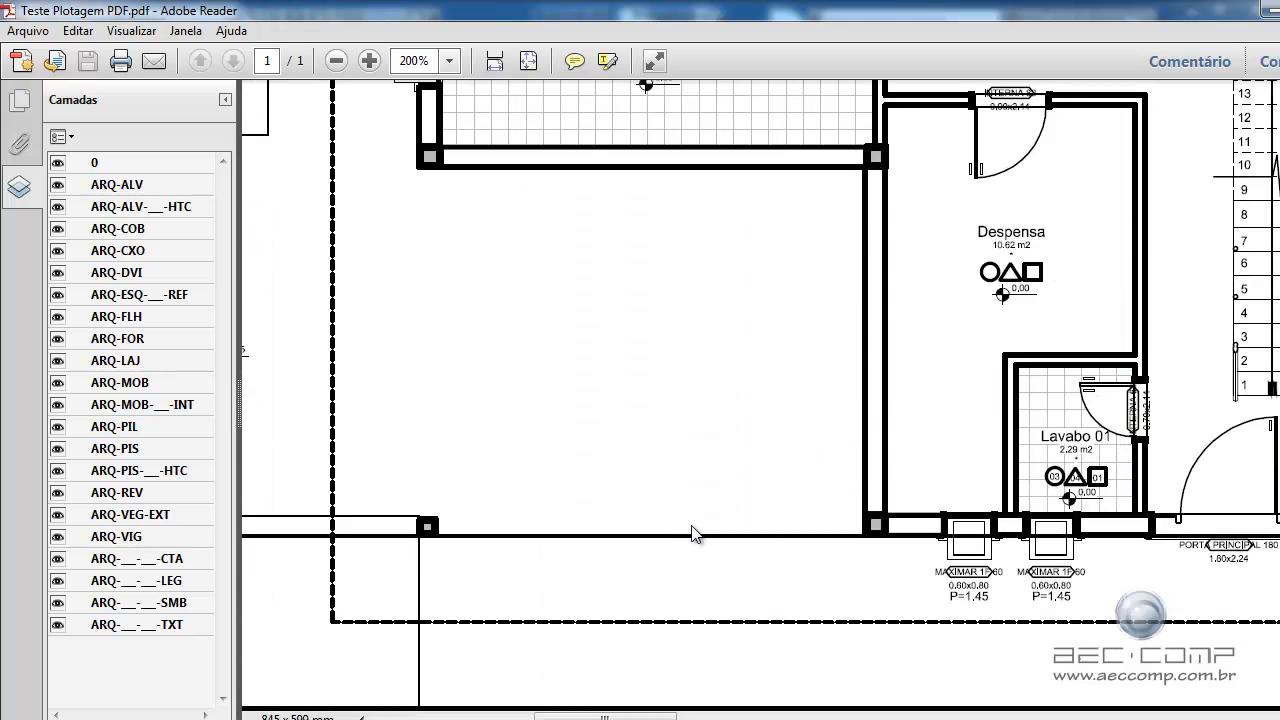
scroll(663, 518, "up", 1)
Step: Go to the Windows desktop and open the Teste Plotagem PDF file in Adobe Reader
key("super+d")
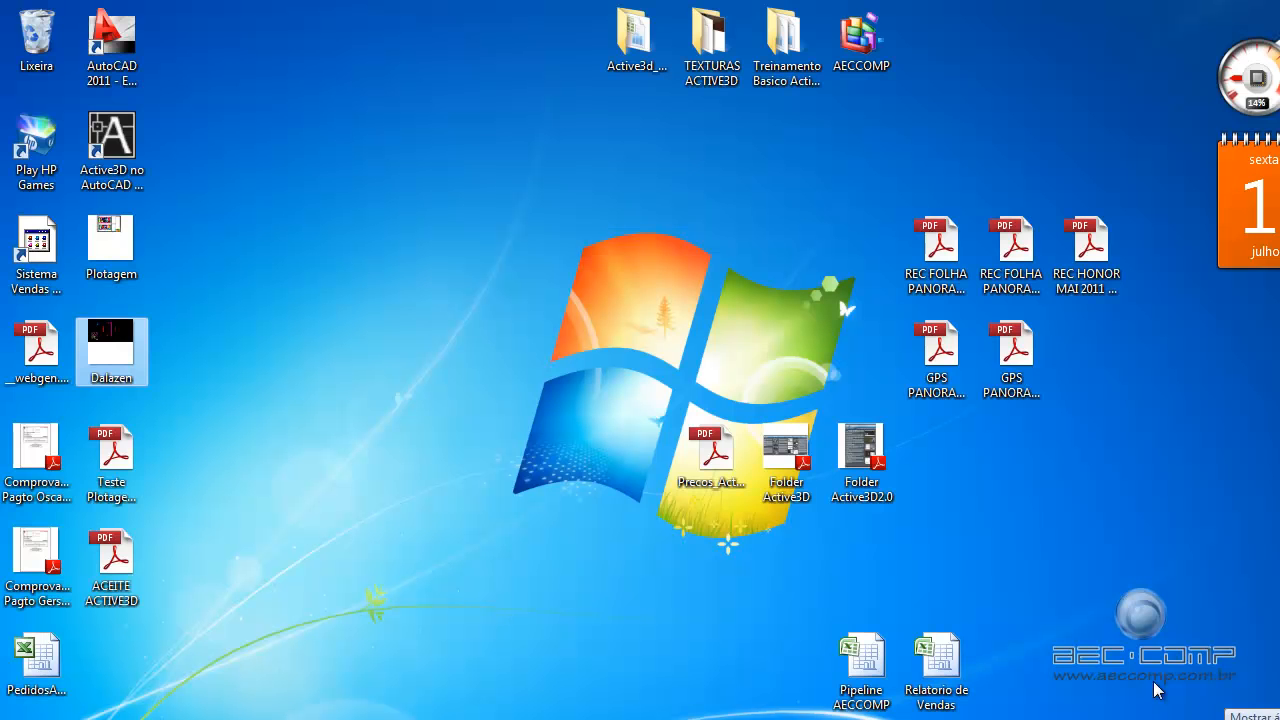
left_click(115, 461)
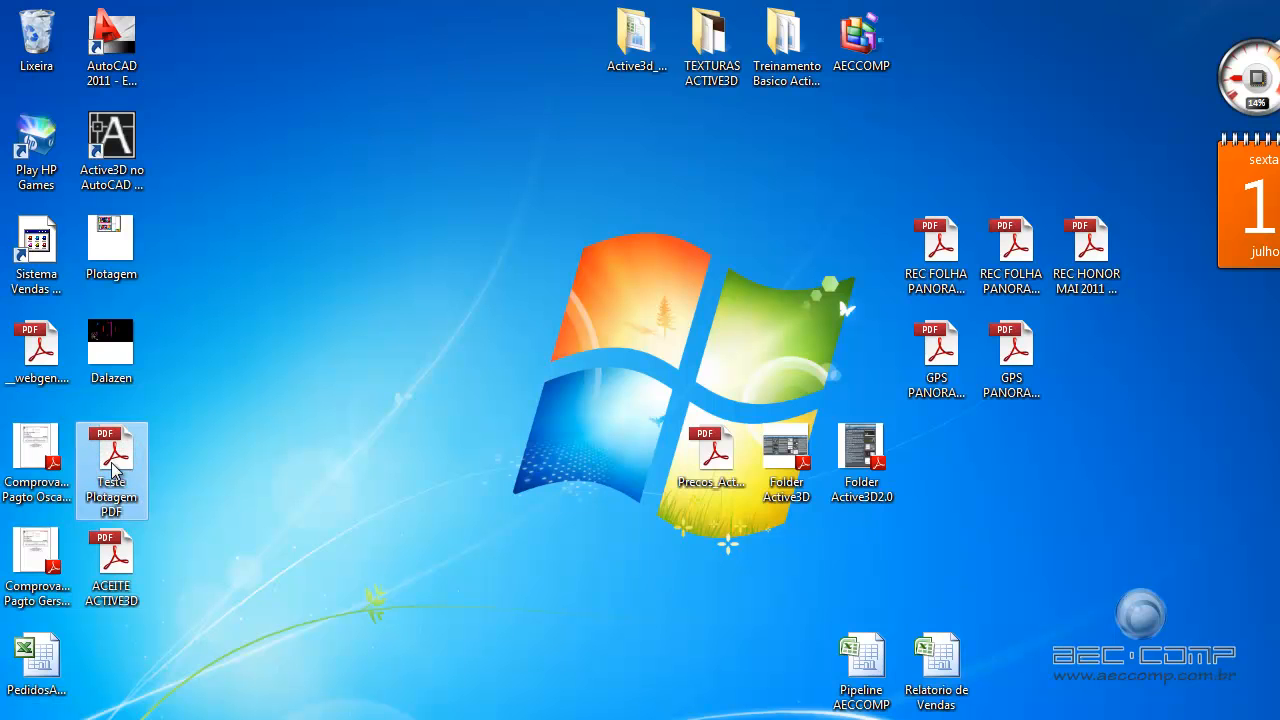
double_click(117, 466)
Step: Open the print settings for the PDF and bring up the choice of available printers
left_click(28, 30)
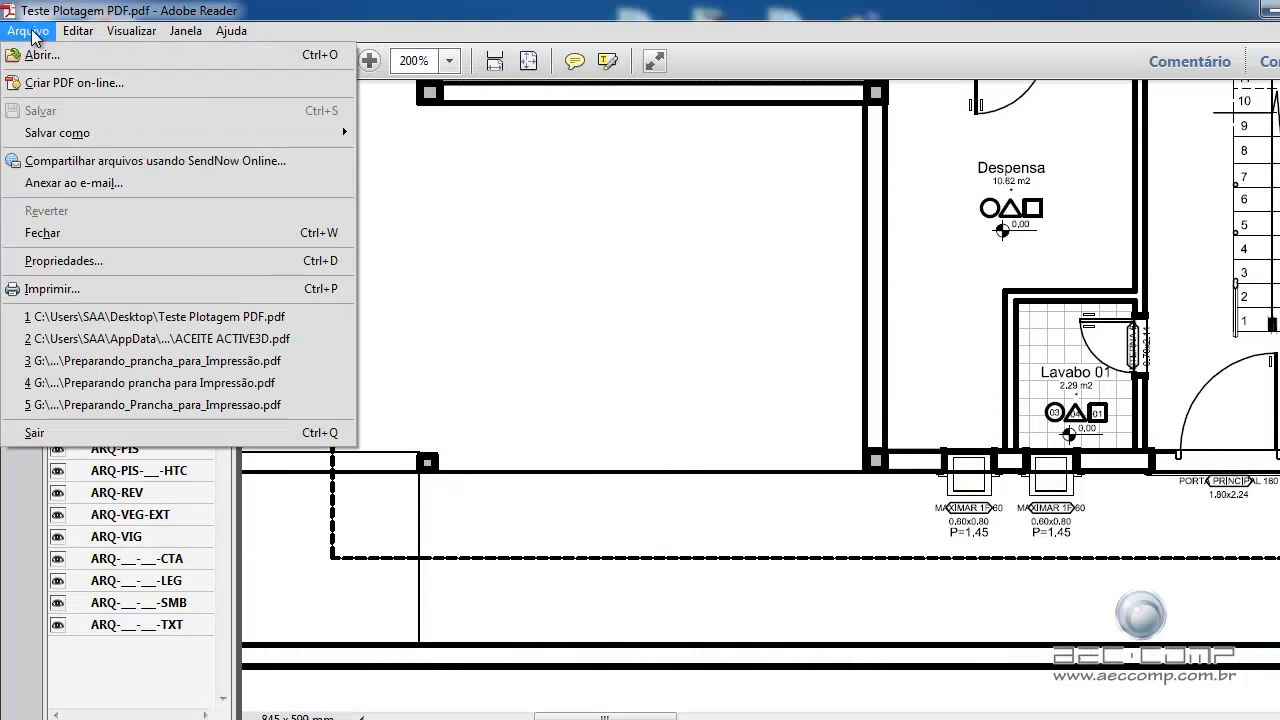
left_click(57, 288)
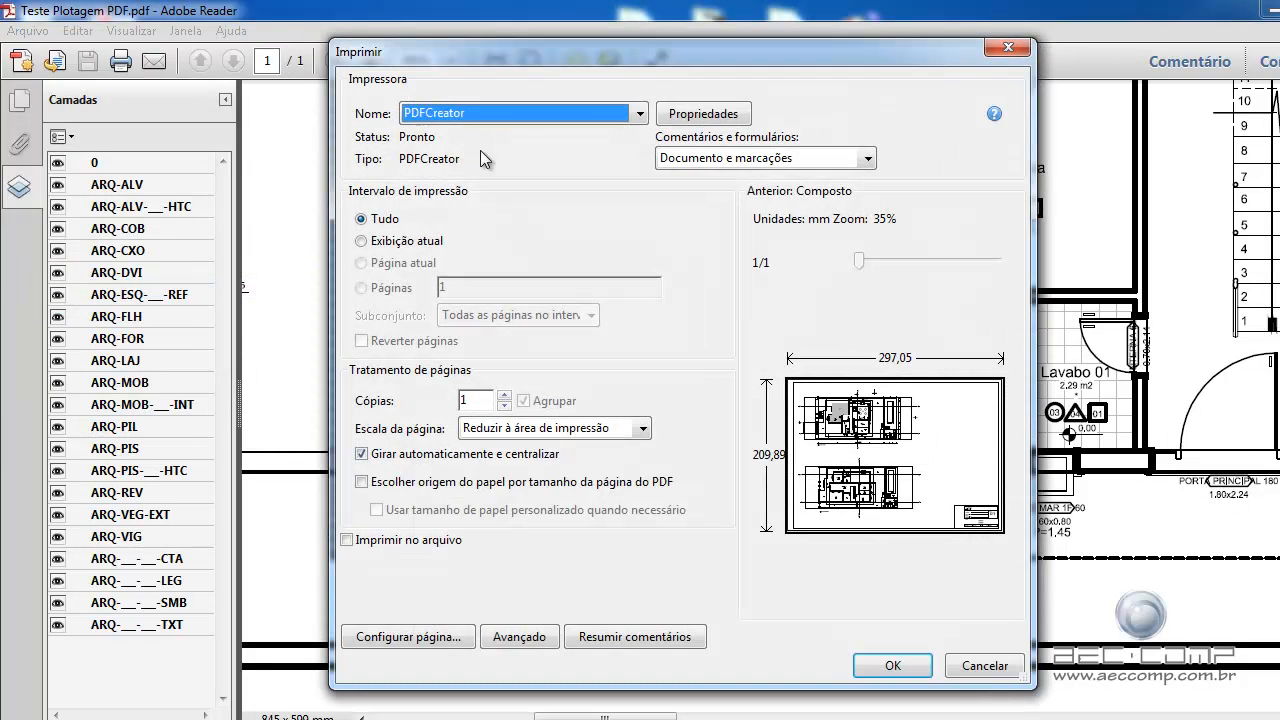
left_click(497, 116)
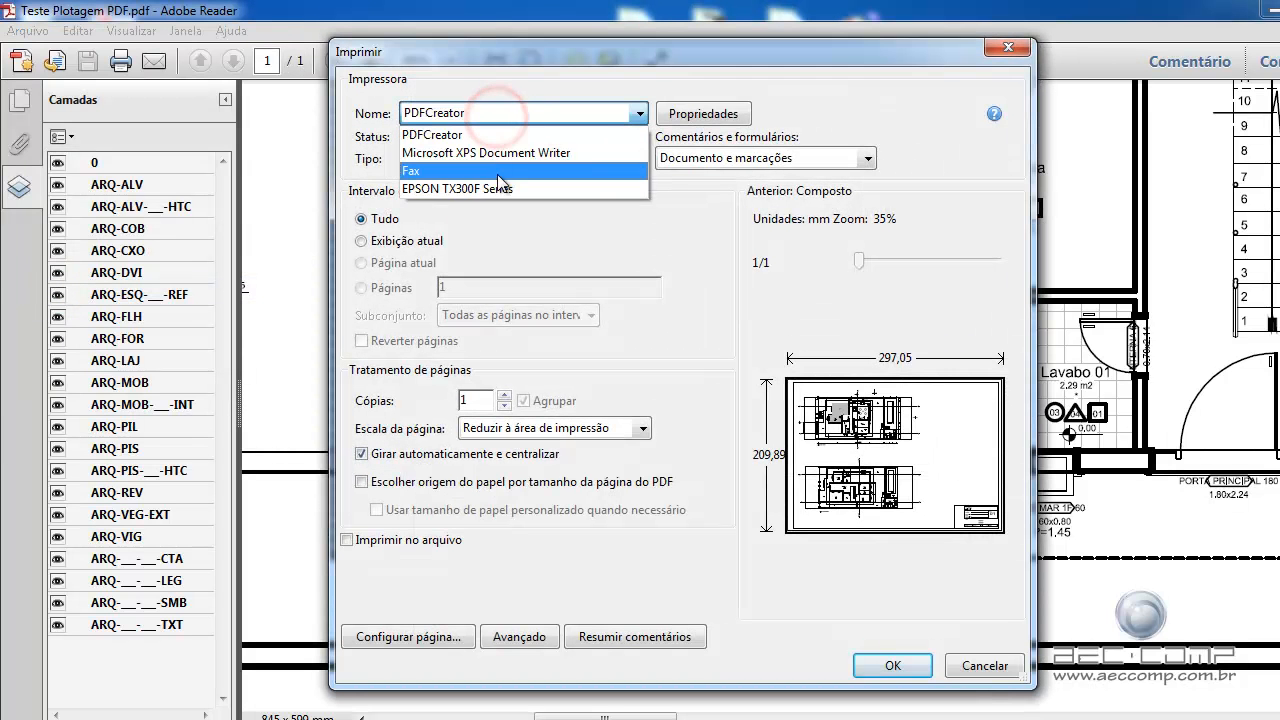